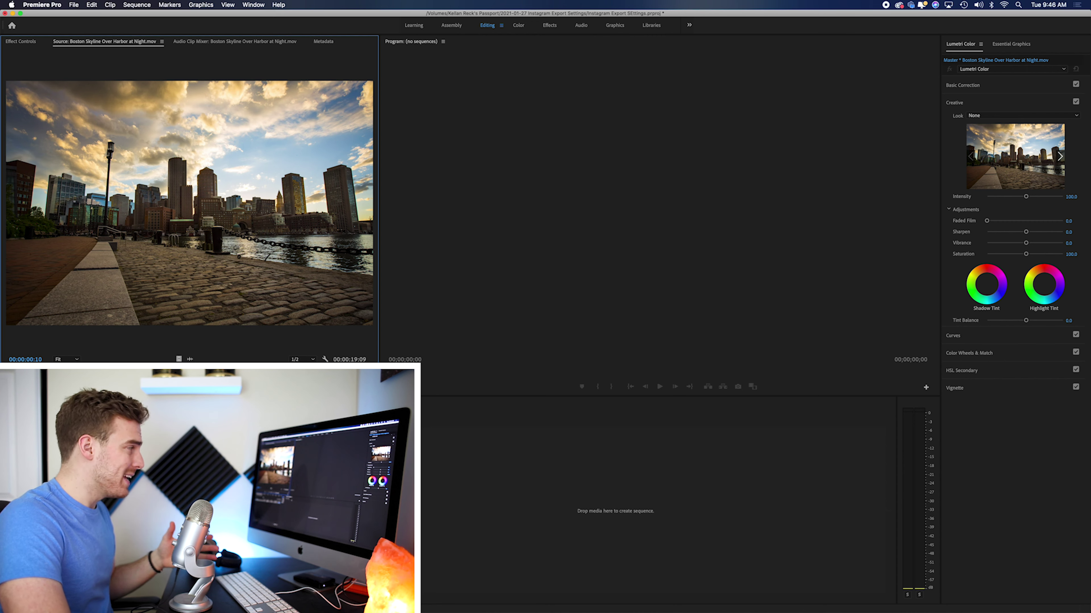
Scrub the Source monitor forward through the Boston skyline timelapse, then back to an earlier frame.
drag(11, 363, 268, 363)
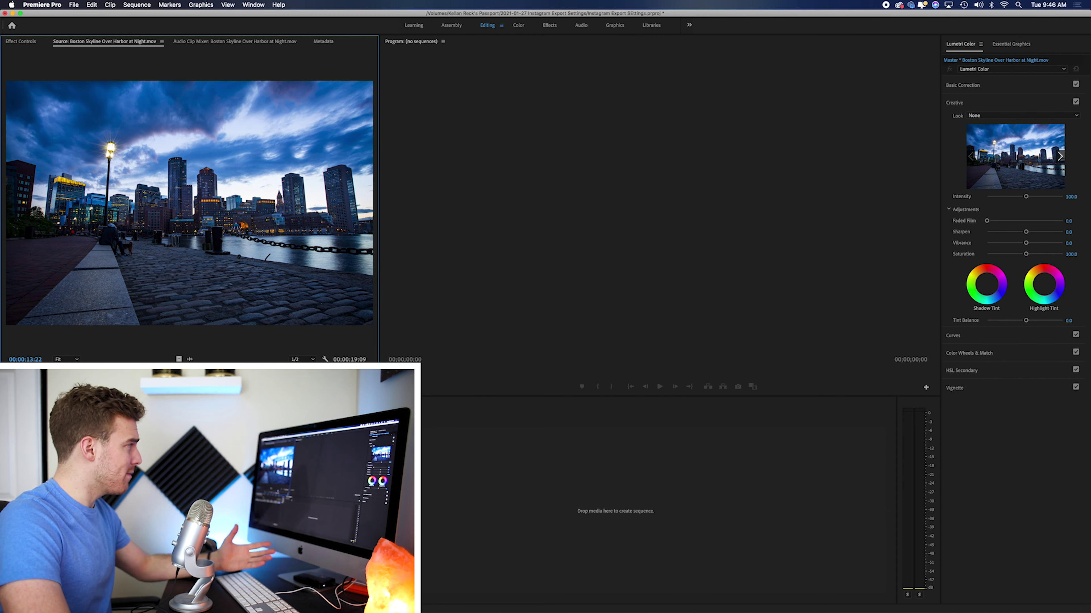
drag(269, 363, 221, 363)
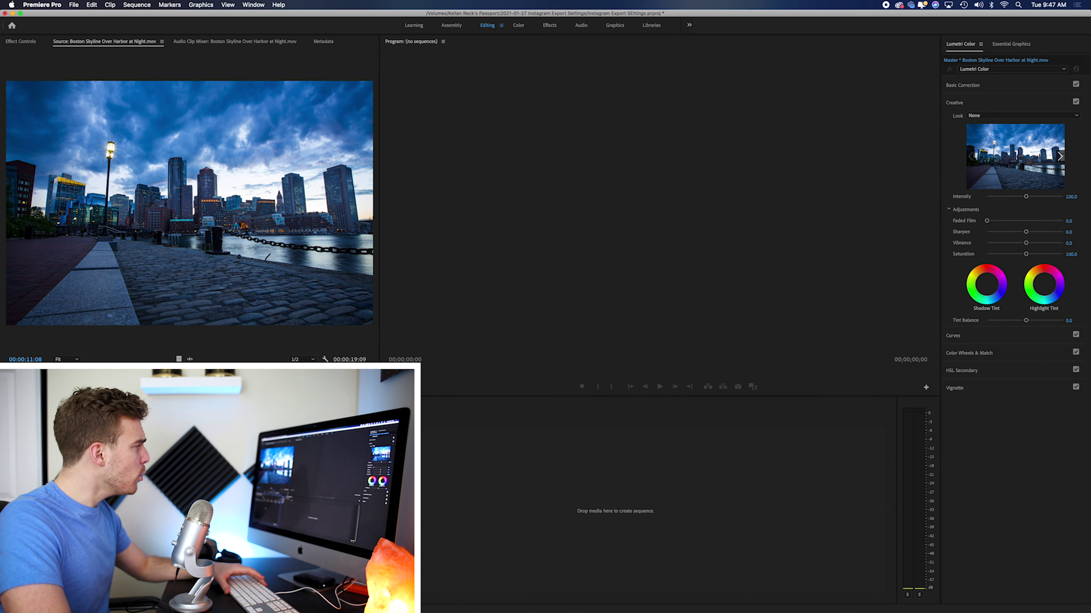
Create and play a sequence from the skyline clip, keeping Custom editing mode at 23.976 fps.
drag(426, 478, 453, 482)
key(space)
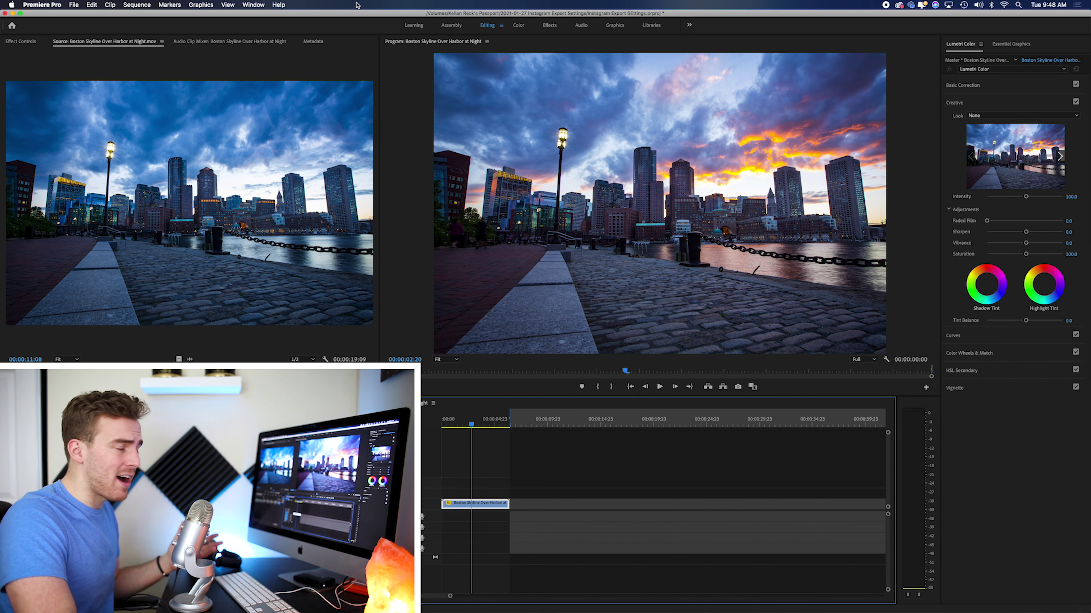
click(142, 5)
click(154, 17)
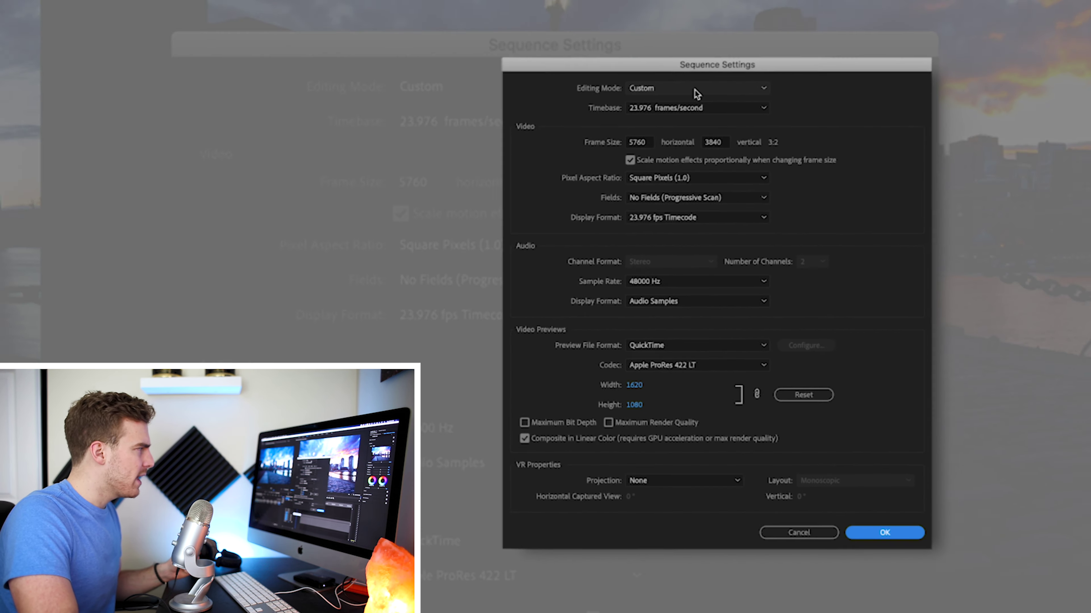
click(549, 175)
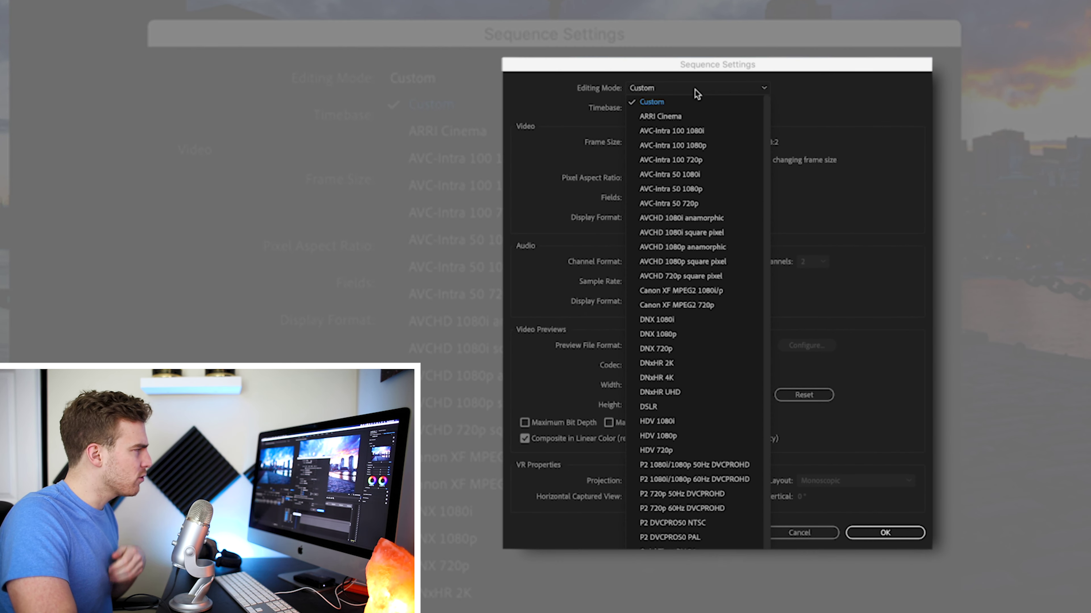
click(681, 103)
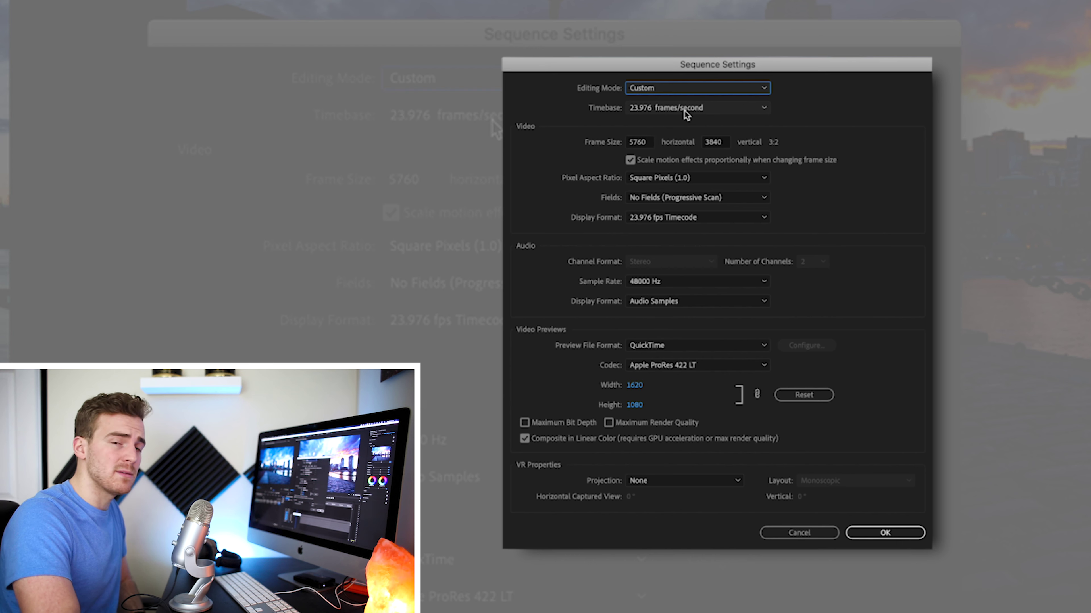
click(686, 113)
click(678, 113)
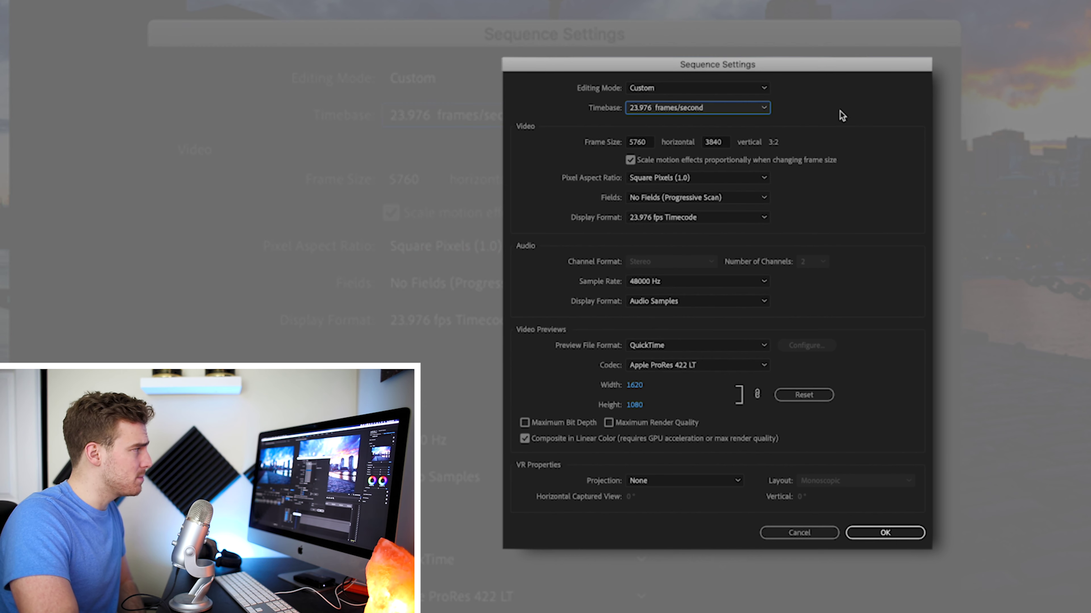
Set the sequence frame size to 1080 × 1080 and accept deleting its preview files.
click(649, 143)
text(1)
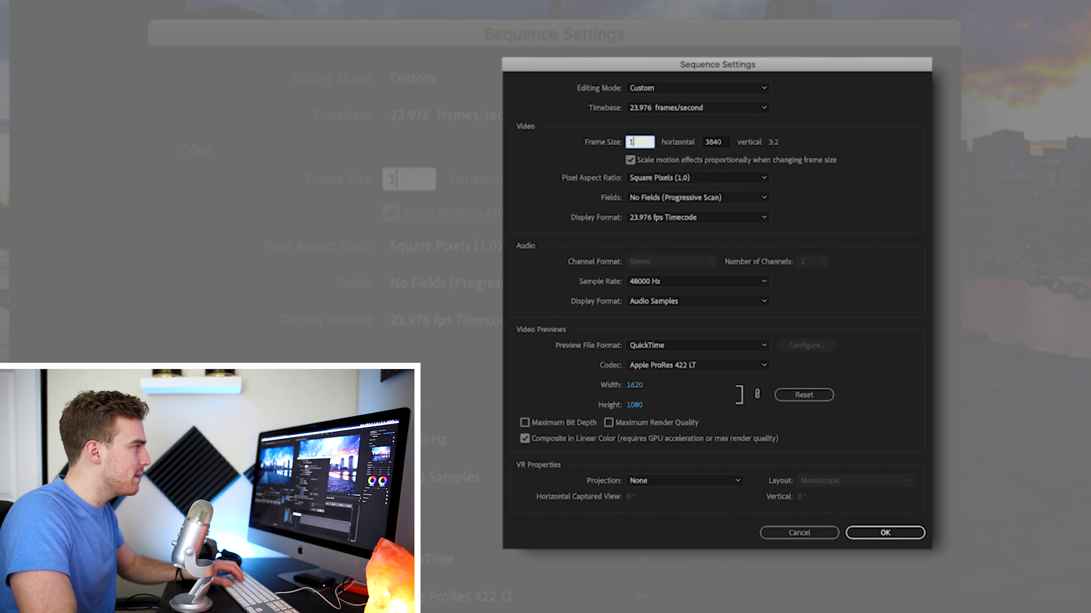
text(0808)
key(Tab)
text(1080)
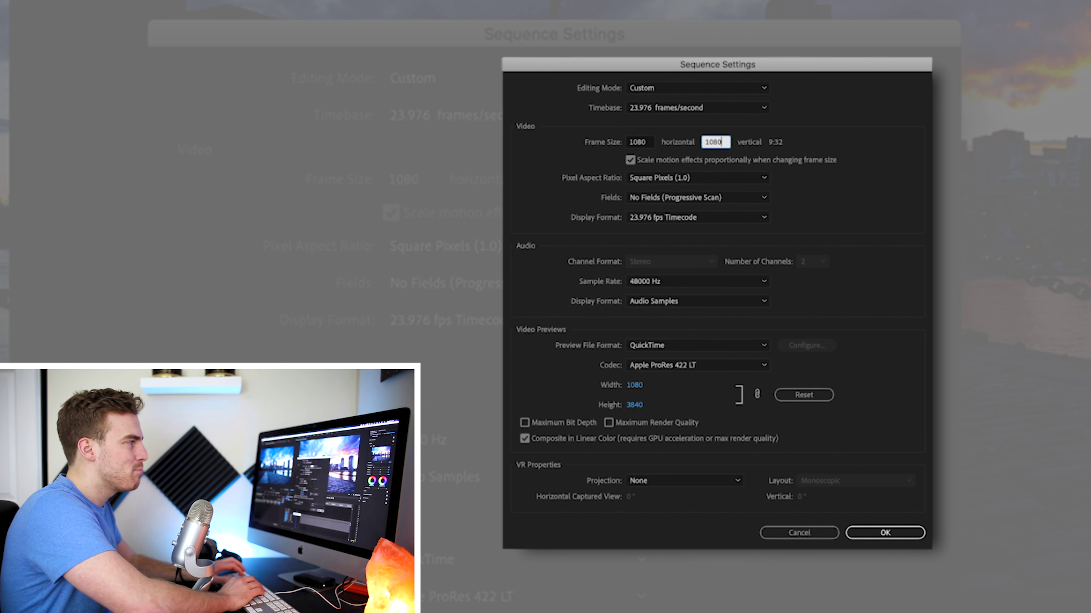
key(Tab)
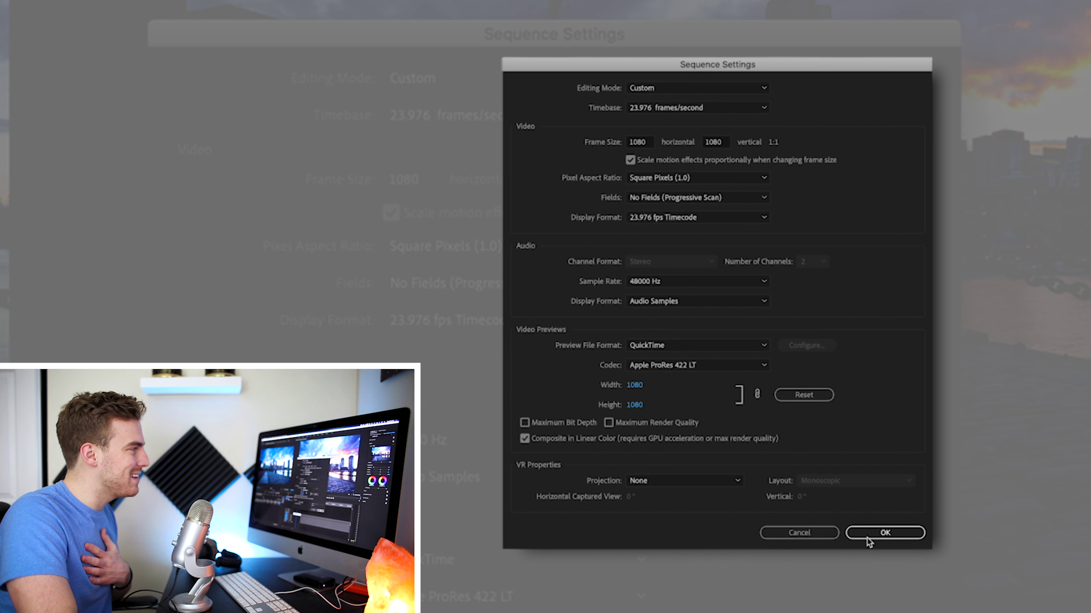
click(883, 533)
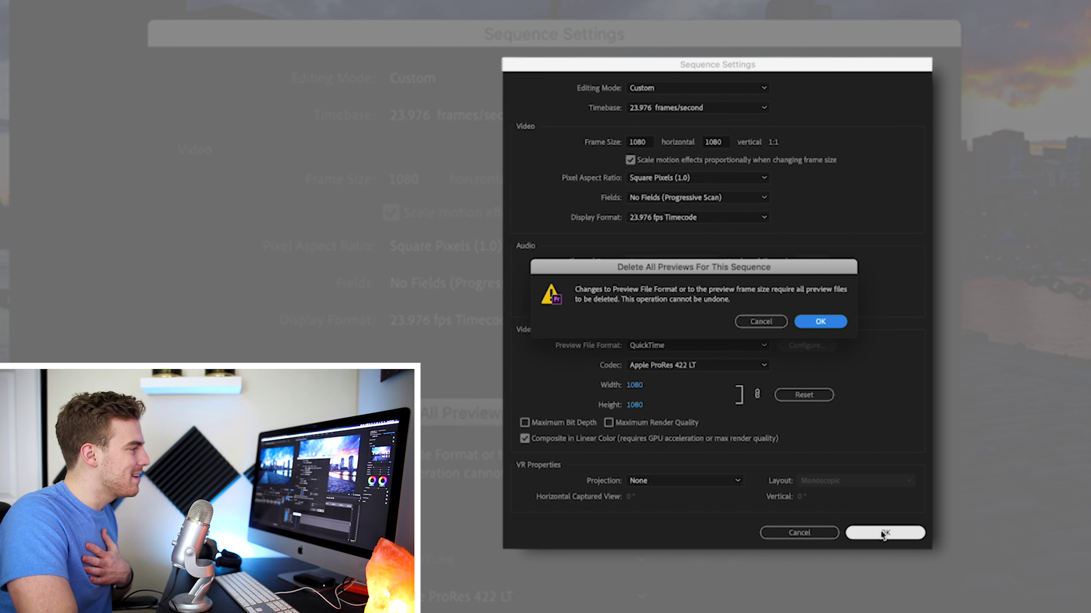
click(821, 323)
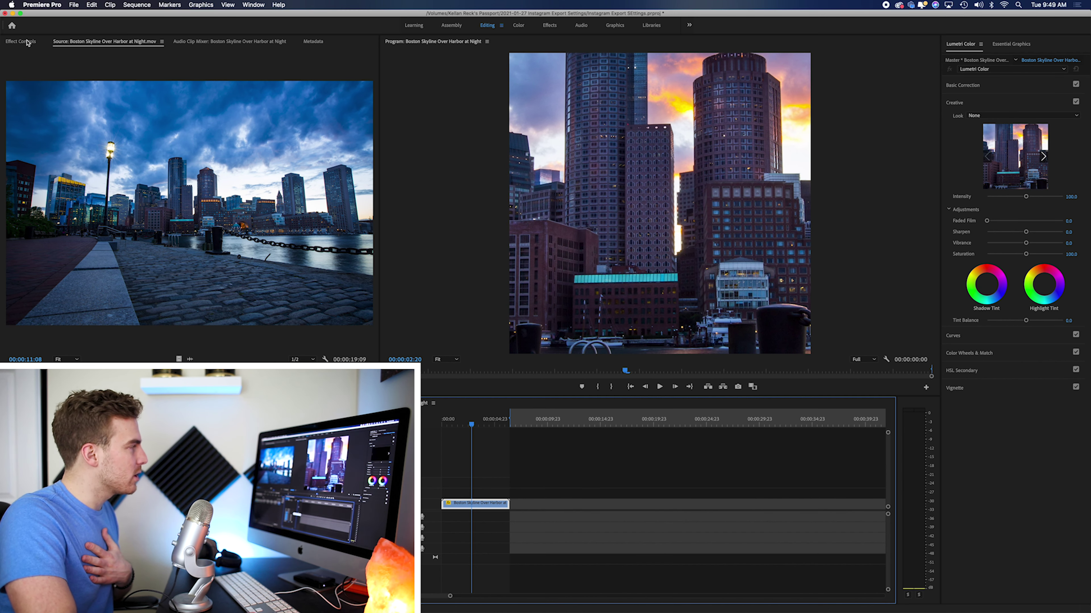
Scale the skyline clip down to 29% and play the sequence from the start to check framing.
click(28, 43)
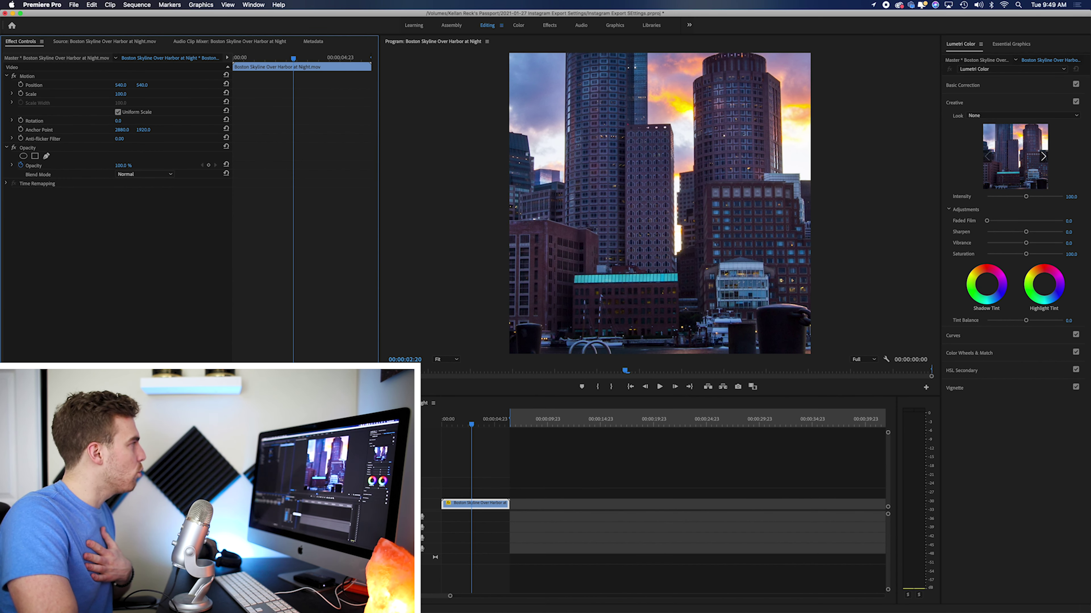
drag(121, 94, 90, 93)
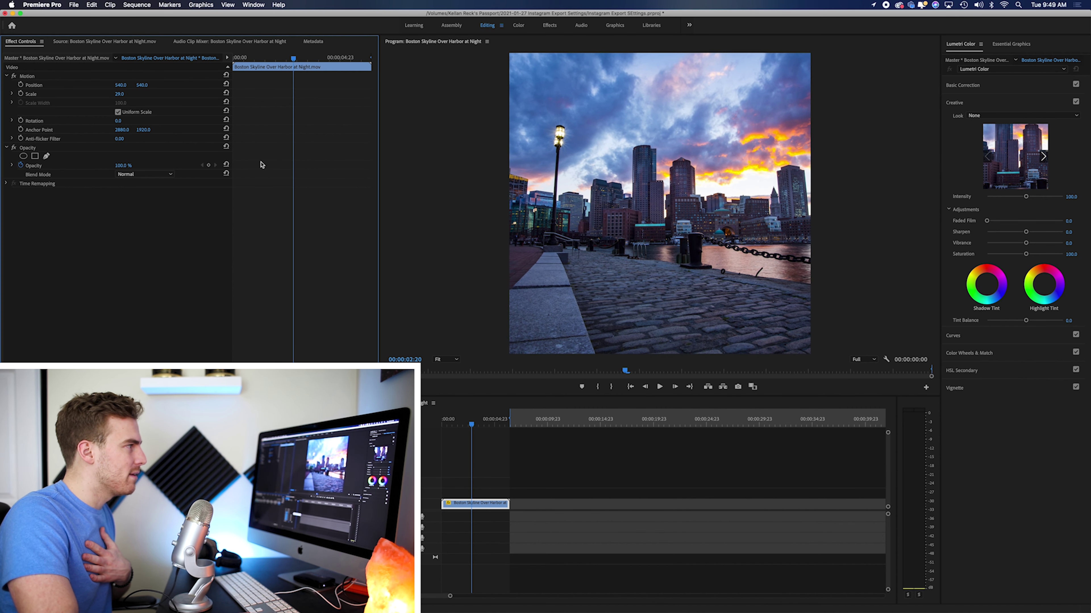
click(450, 422)
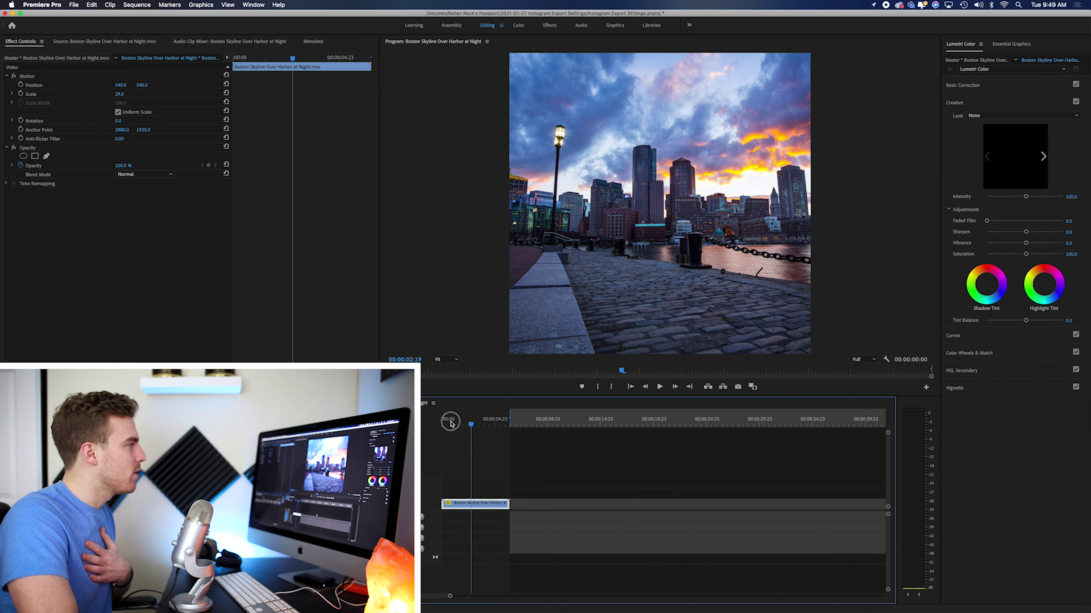
drag(451, 425, 433, 426)
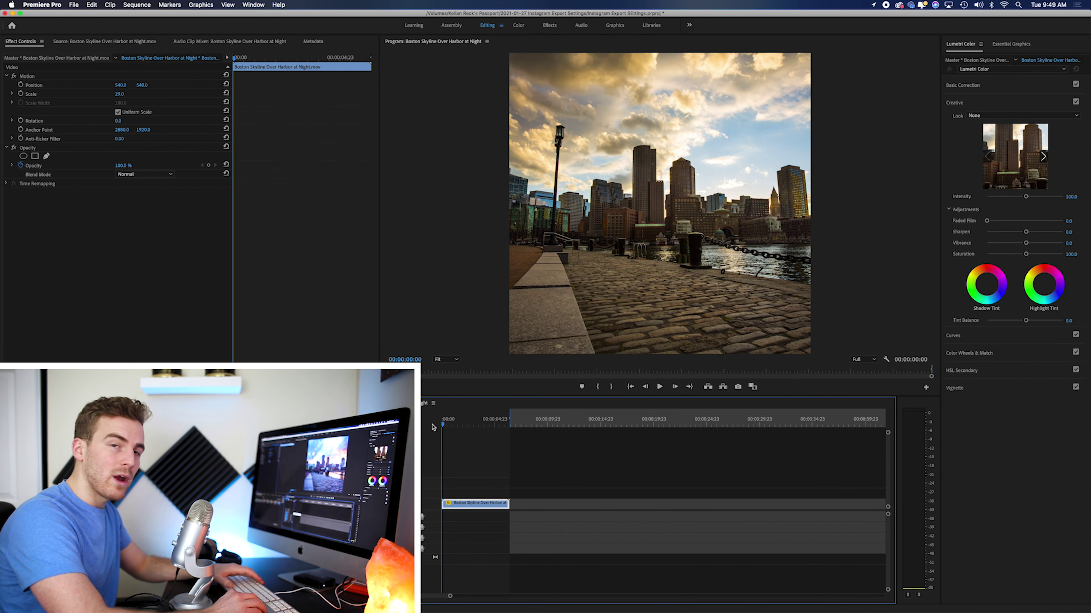
key(Down)
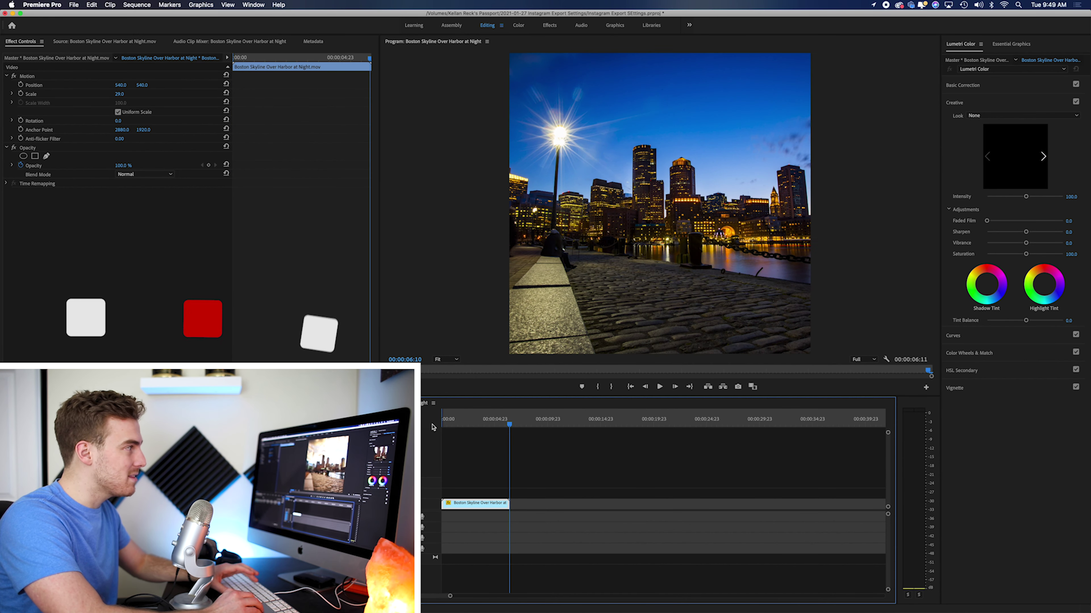
key(space)
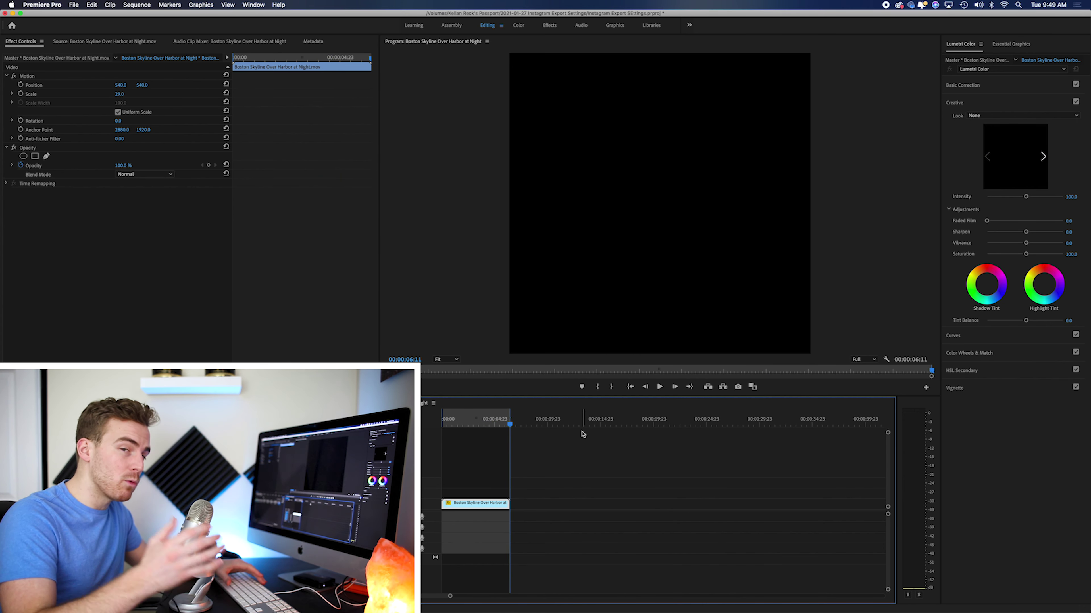
click(476, 460)
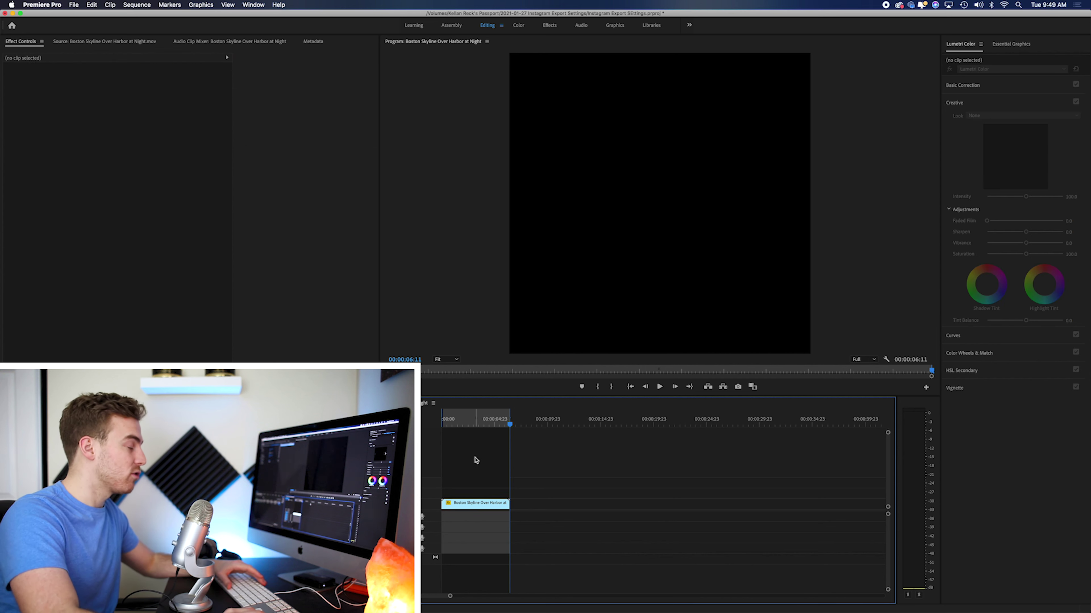
click(473, 425)
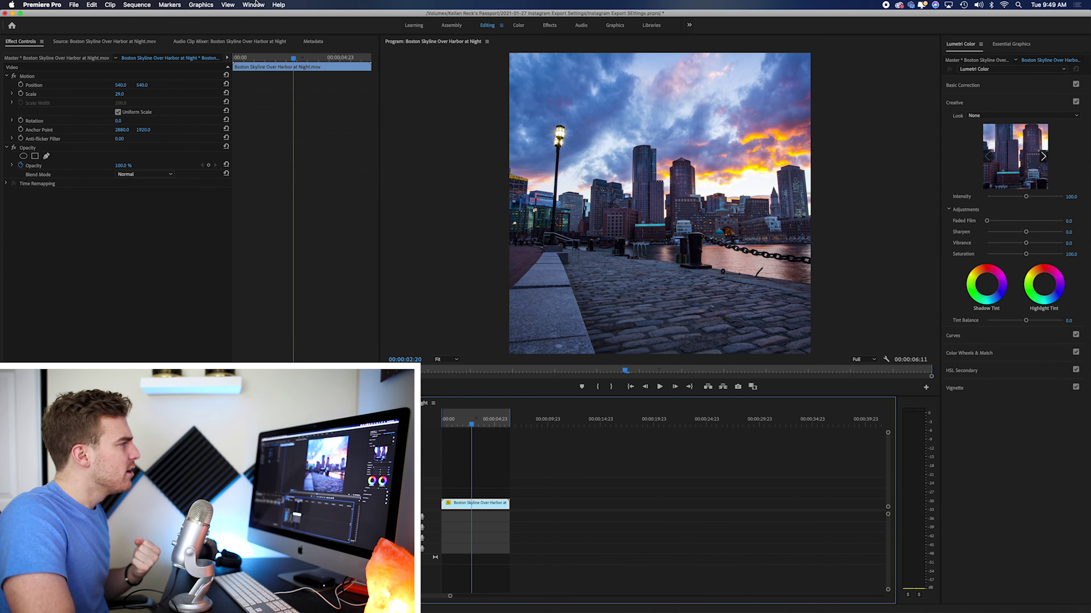
Open Export Media for the sequence and turn off audio export.
click(73, 5)
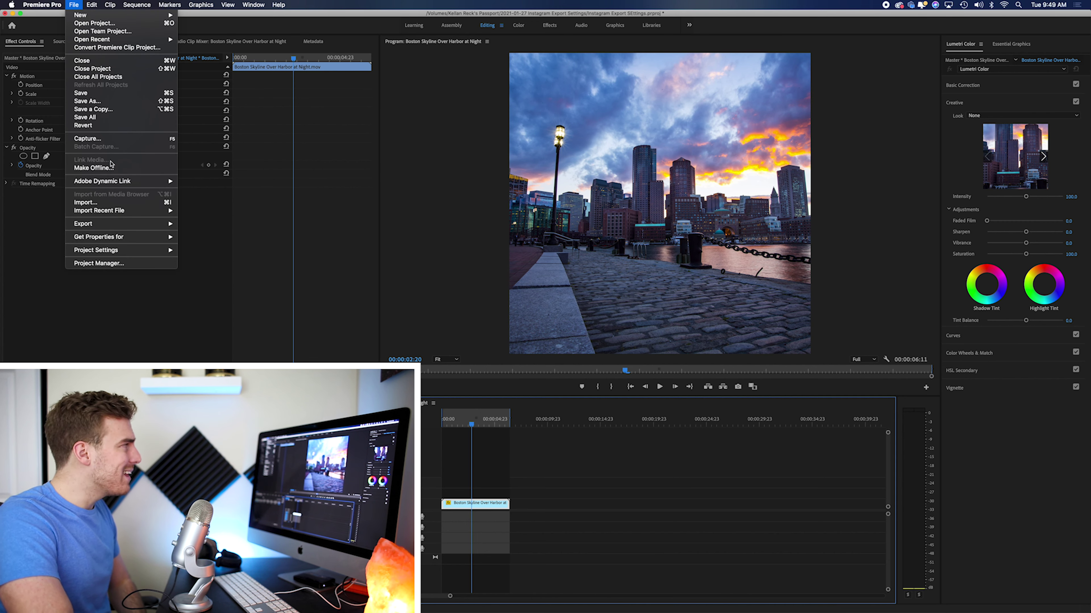
mouse_move(101, 224)
click(203, 224)
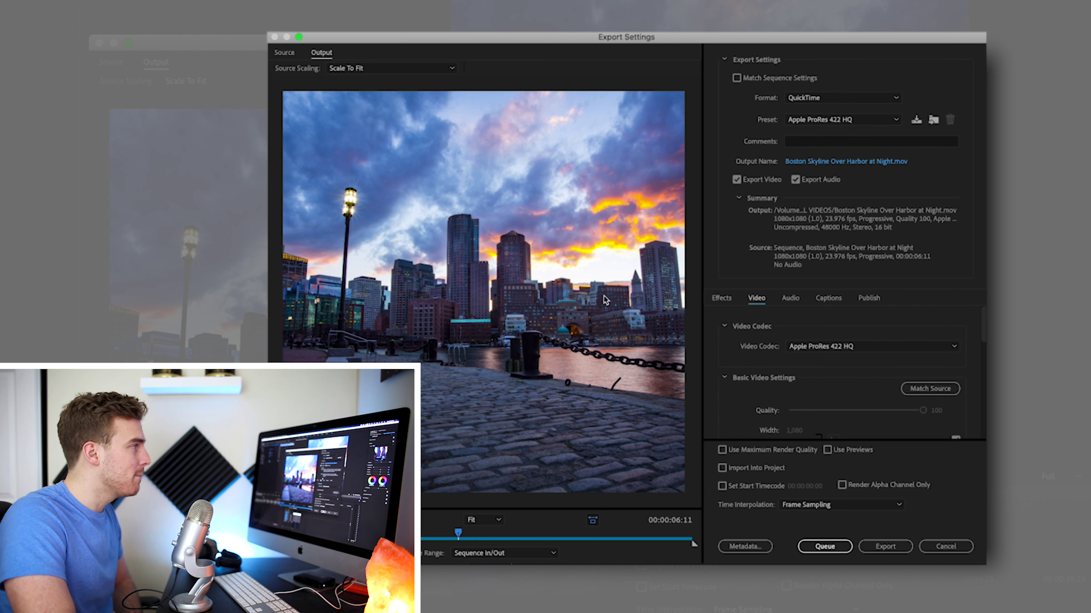
click(795, 181)
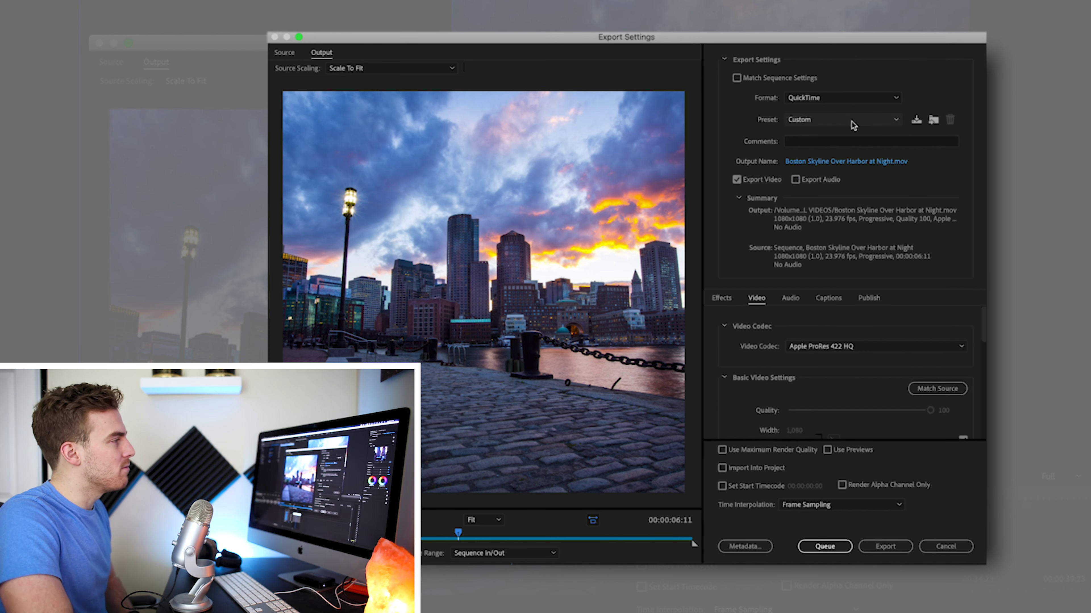
Set the export format to H.264 and switch the preset to Custom.
click(835, 101)
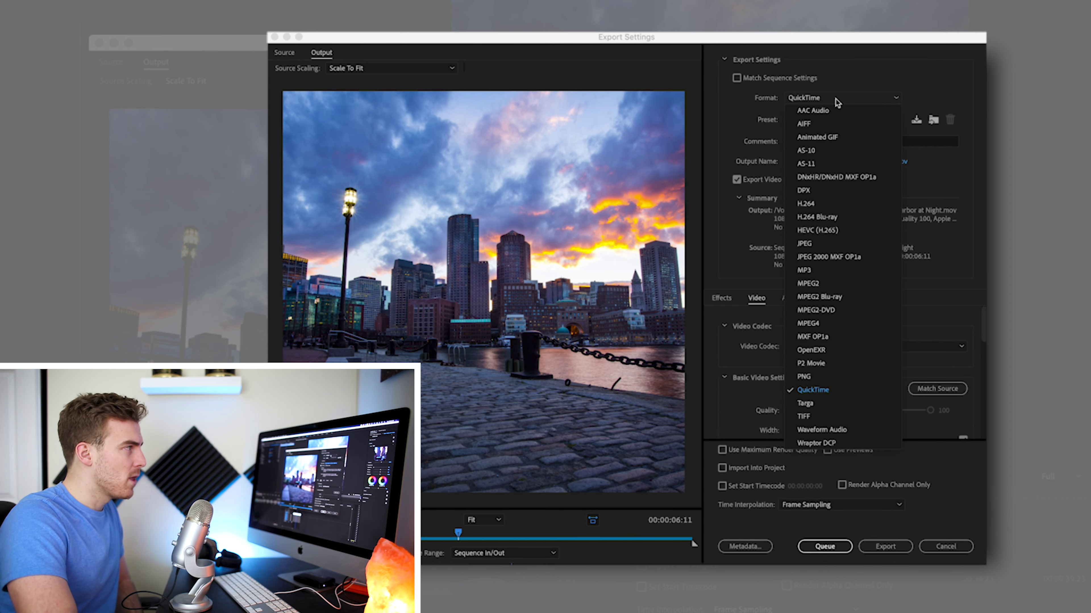
click(817, 204)
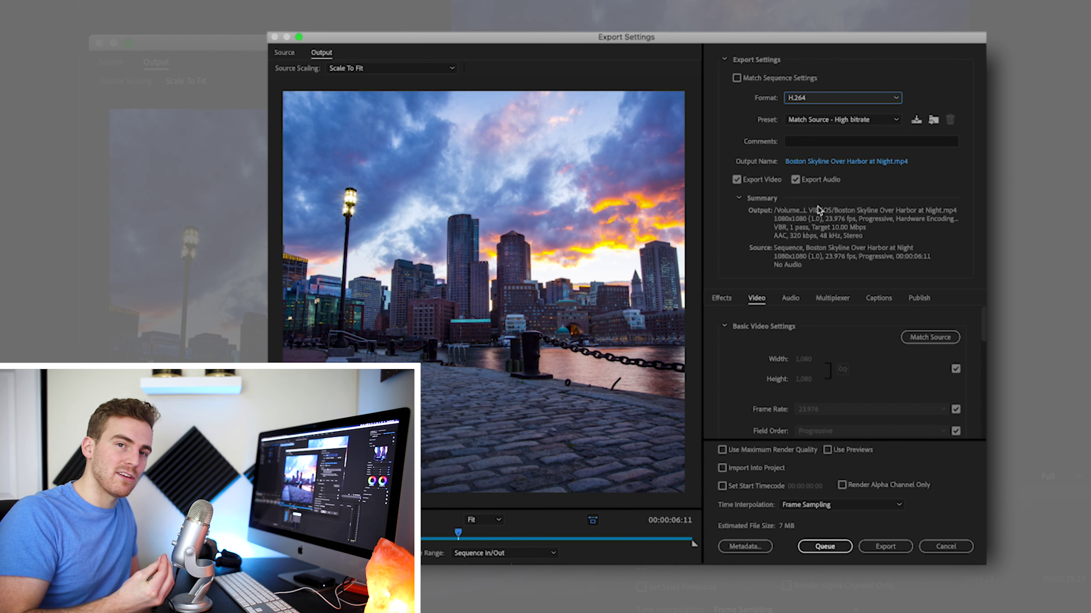
click(833, 120)
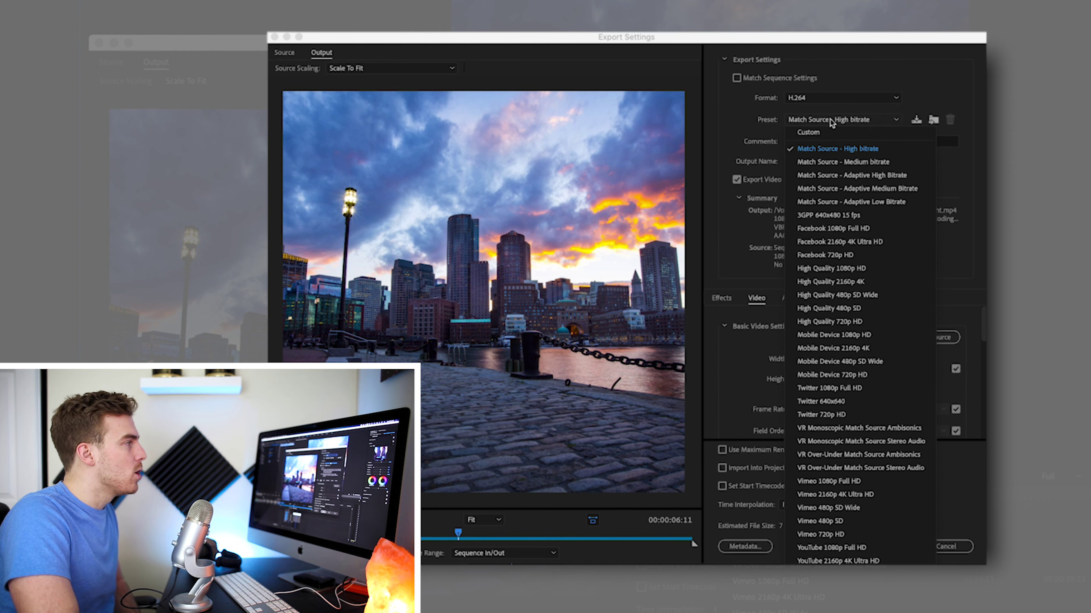
click(830, 133)
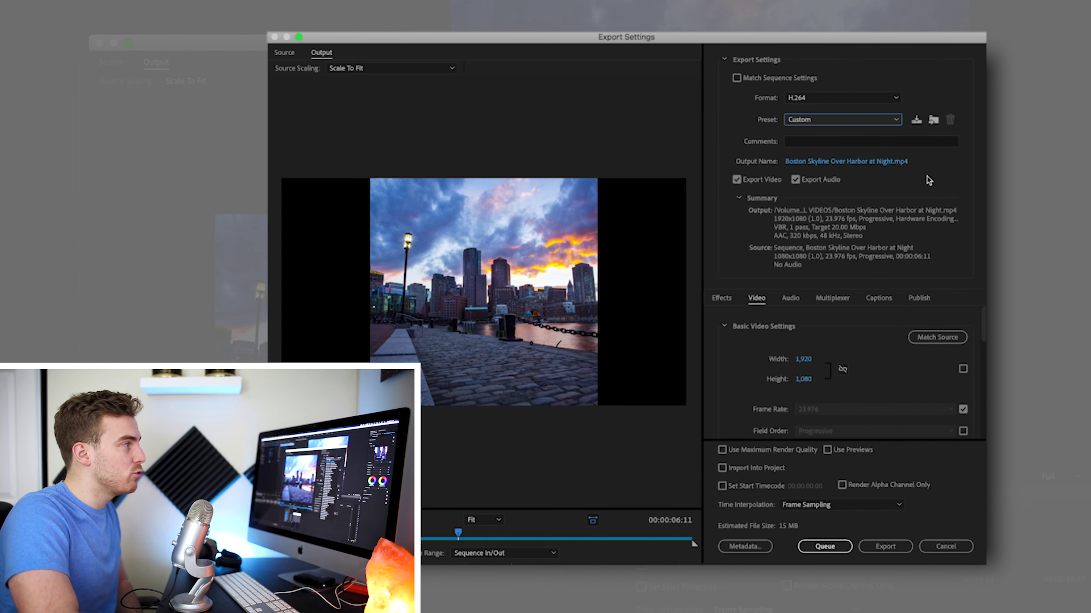
click(864, 162)
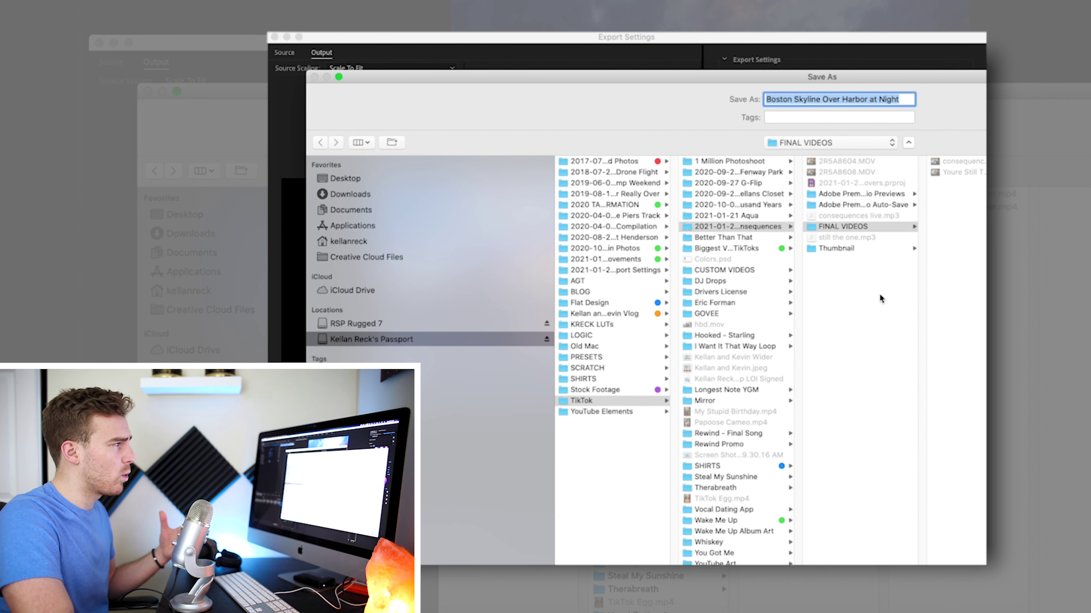
Save the output as 'Timelapse Instagram' in the dated Instagram export settings folder.
click(647, 272)
triple_click(835, 98)
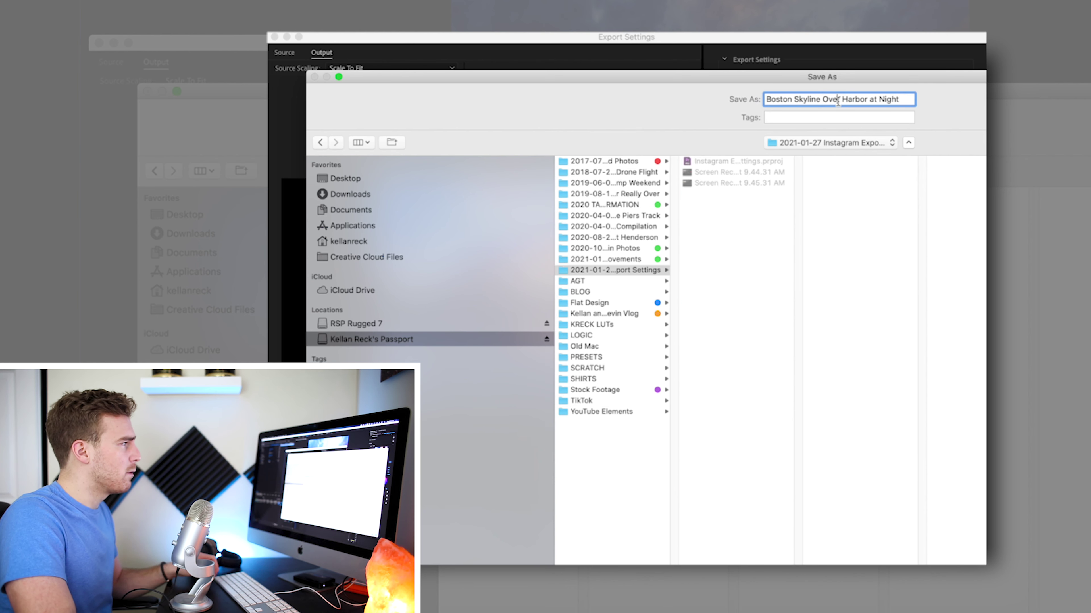
text(Timelapse Ins)
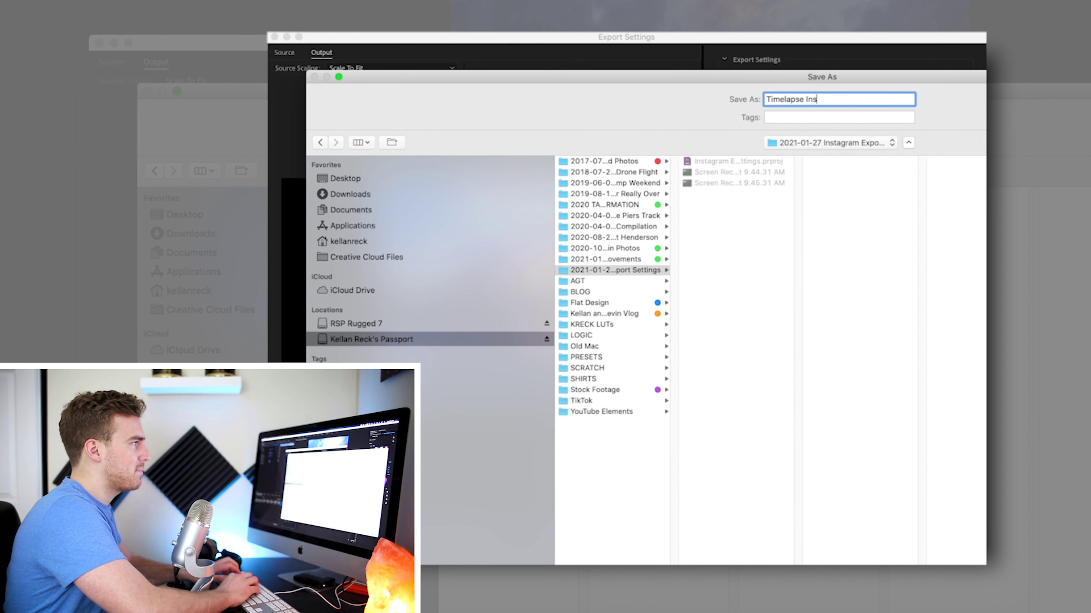
text(tagram)
key(Return)
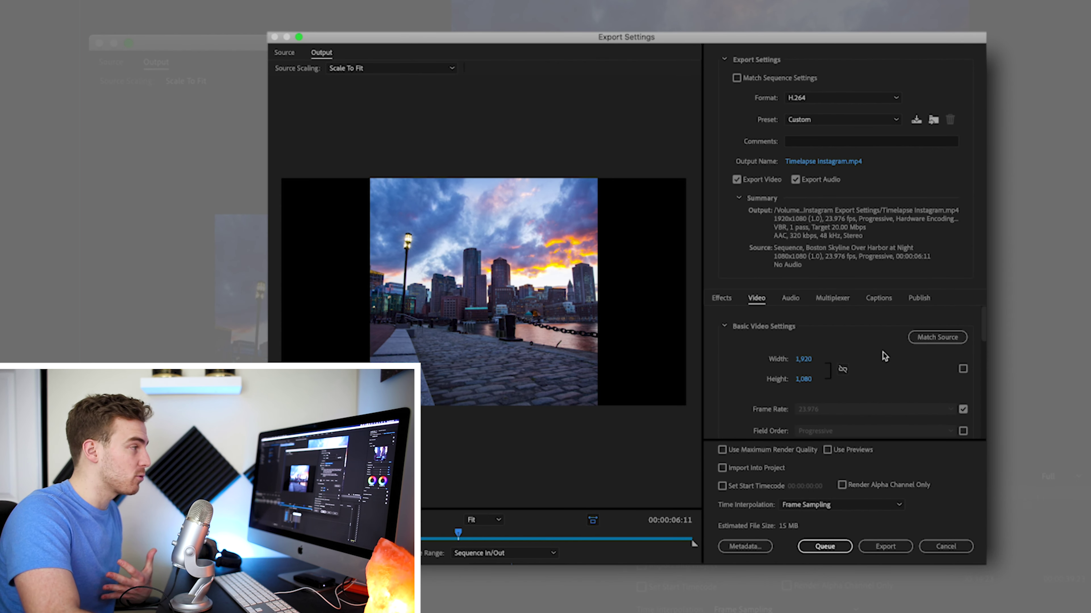
Match the output size to the square source and render at maximum bit depth.
drag(980, 331, 983, 334)
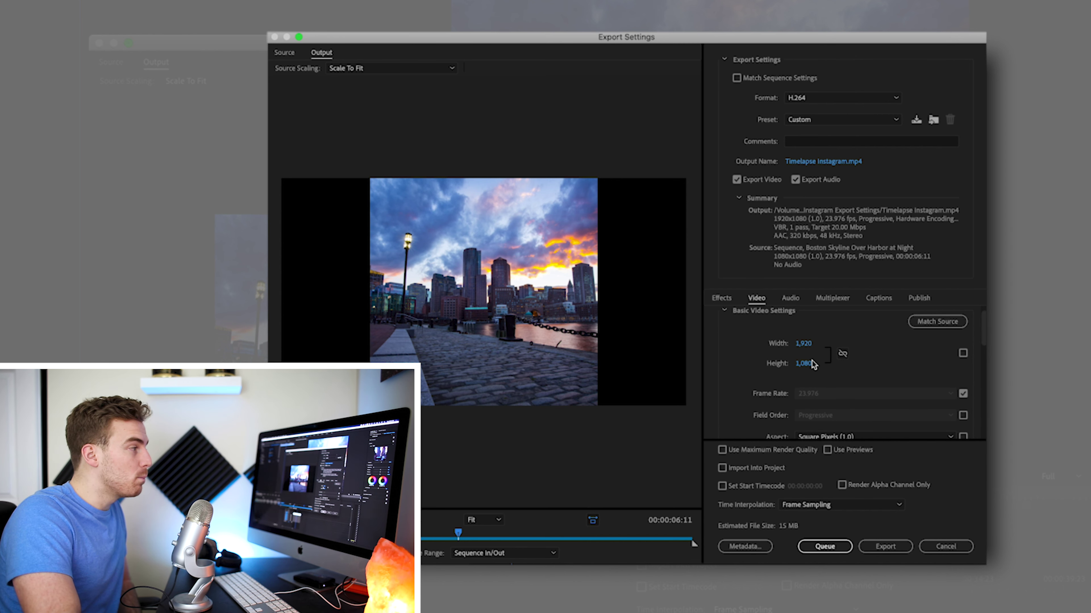
click(962, 353)
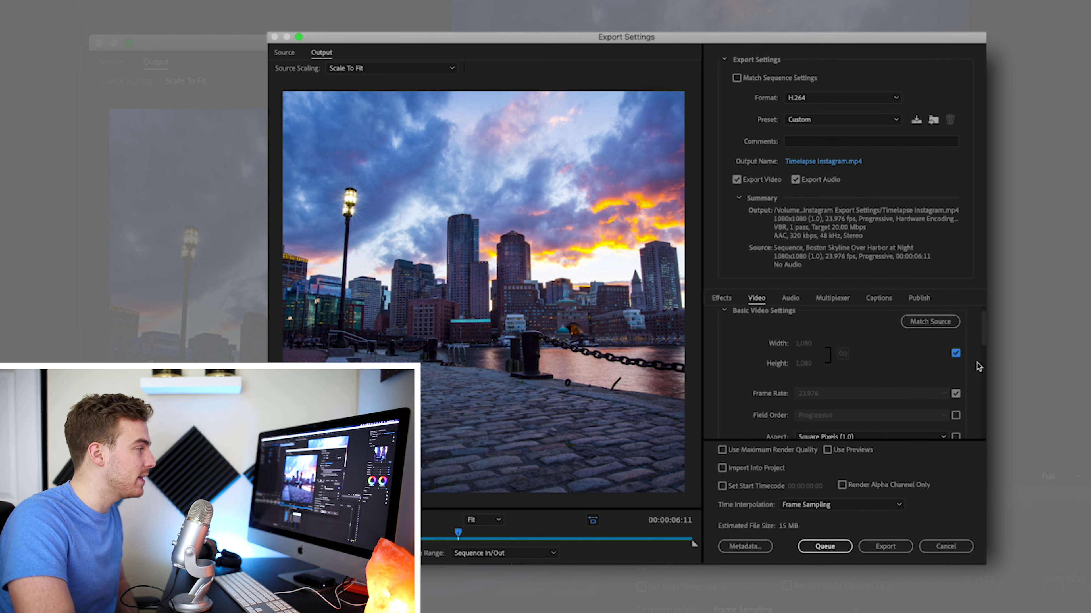
scroll(978, 333, down, 1)
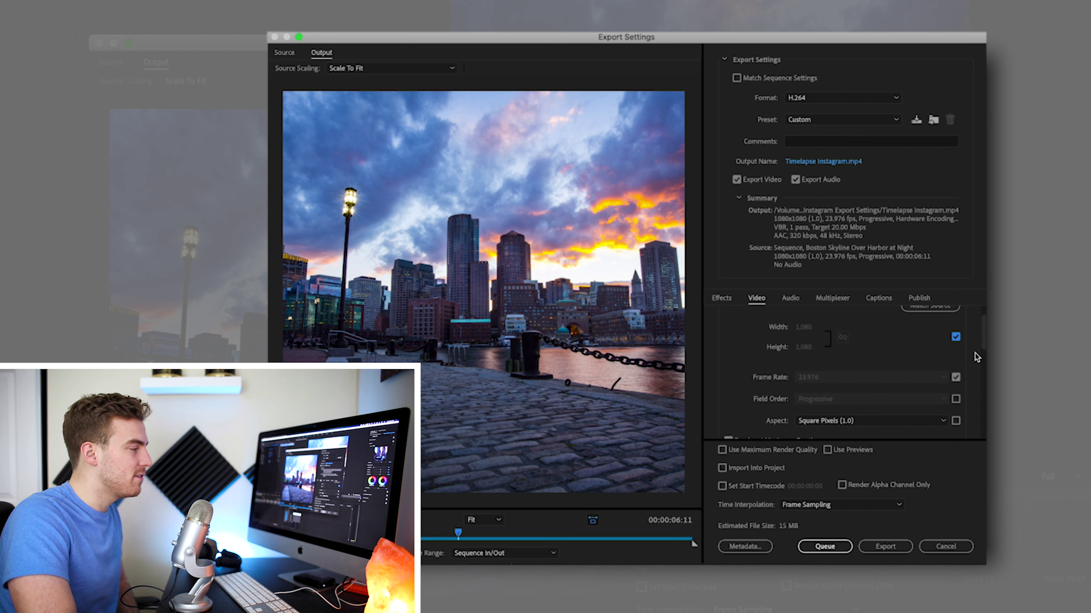
scroll(975, 356, down, 4)
click(728, 373)
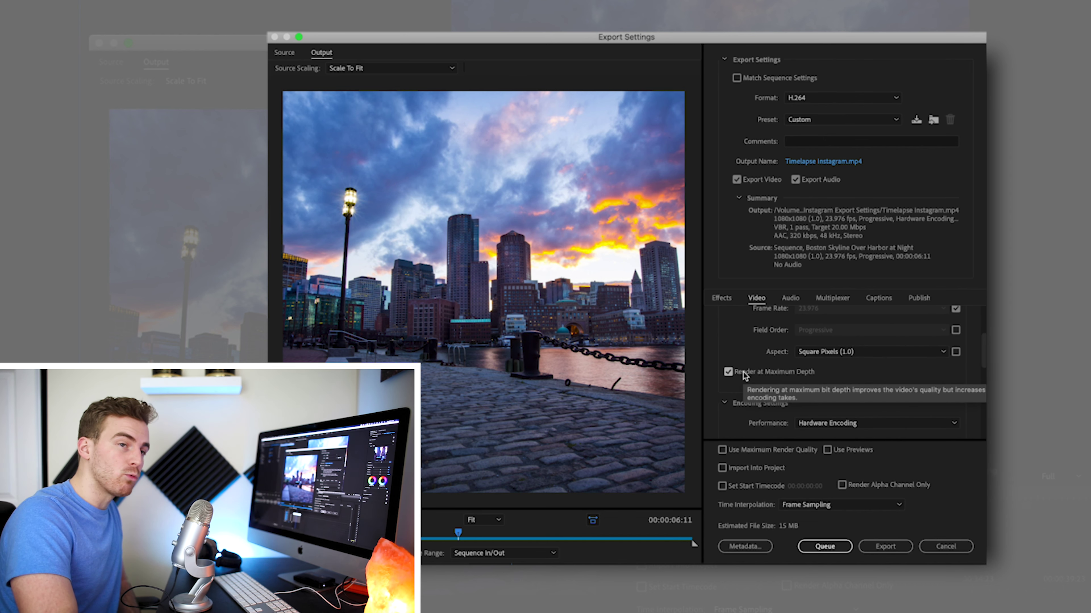
Set the H.264 encoding profile to Main and the level to 3.1.
scroll(975, 358, down, 4)
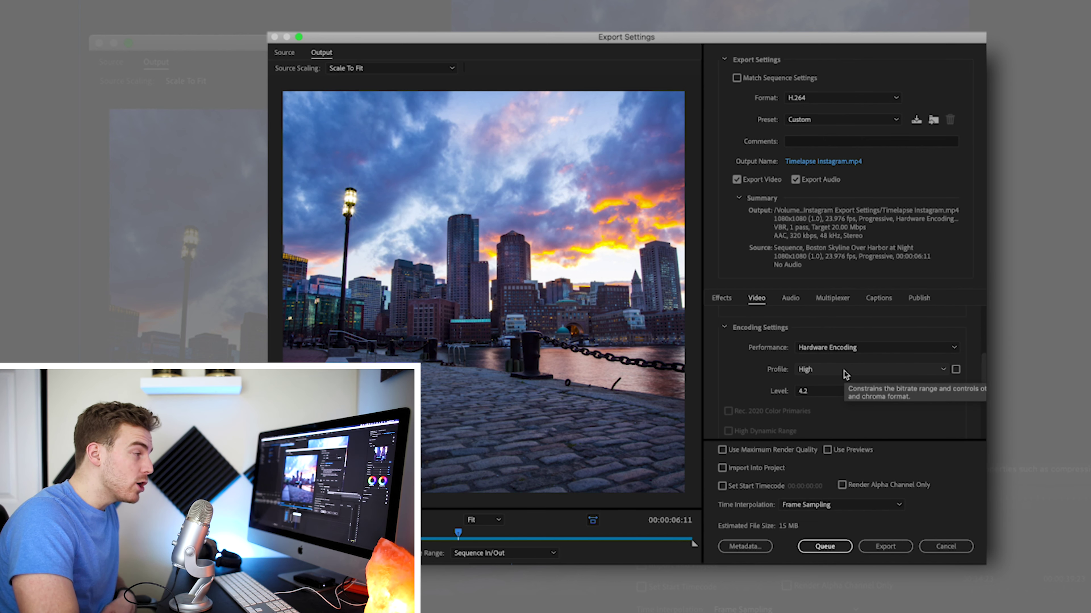
click(844, 372)
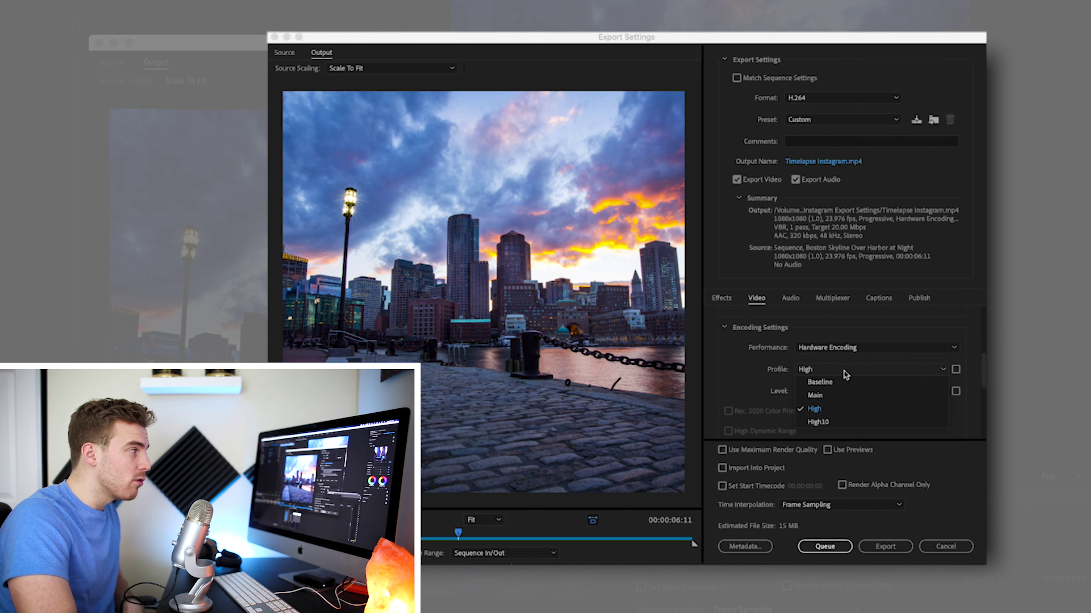
click(835, 397)
click(844, 393)
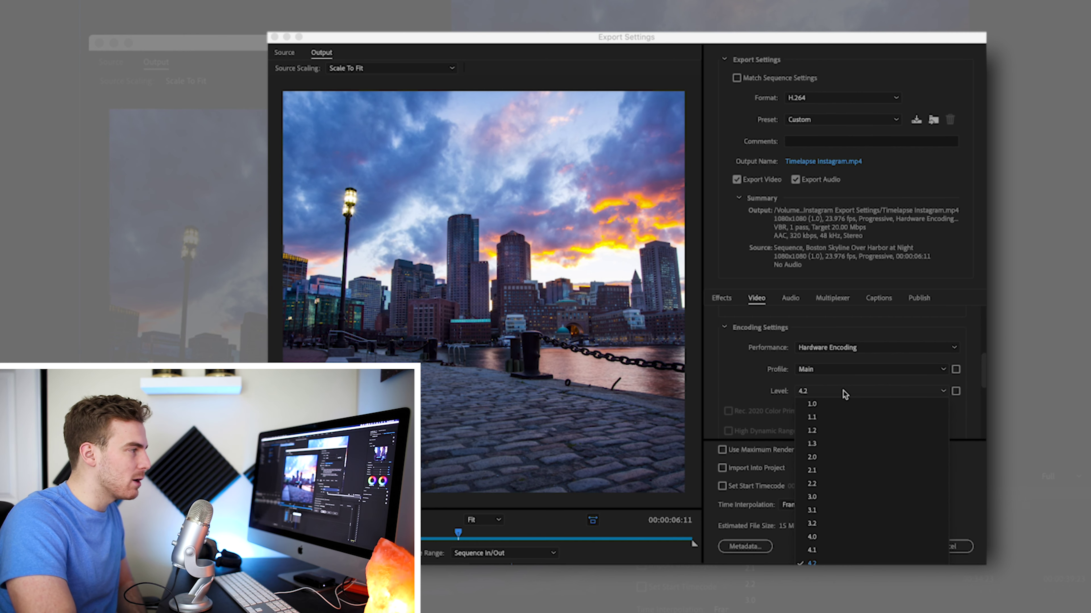
click(825, 512)
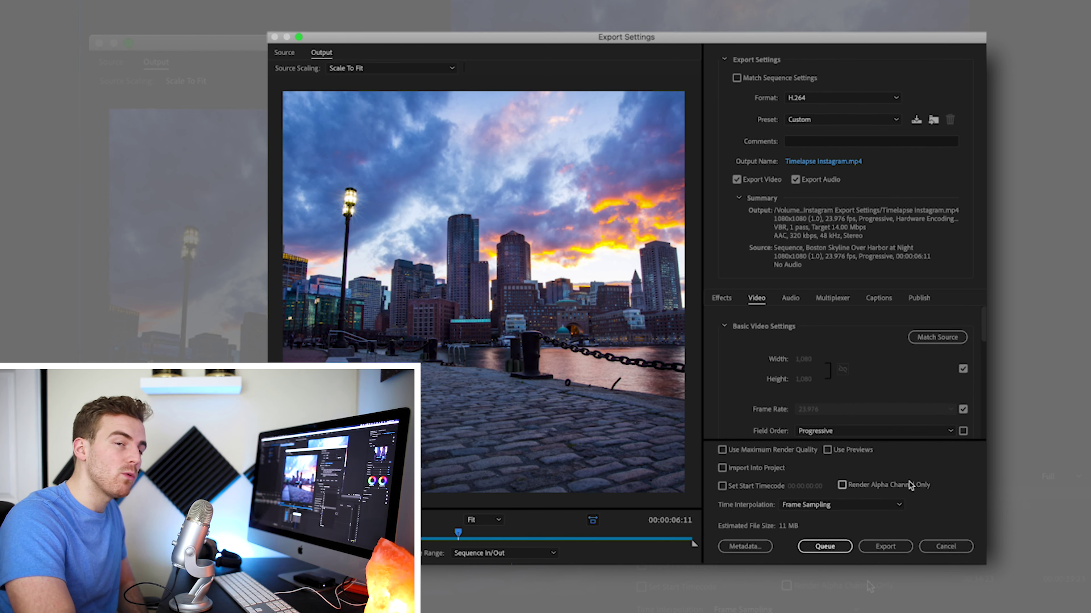
drag(983, 326, 983, 373)
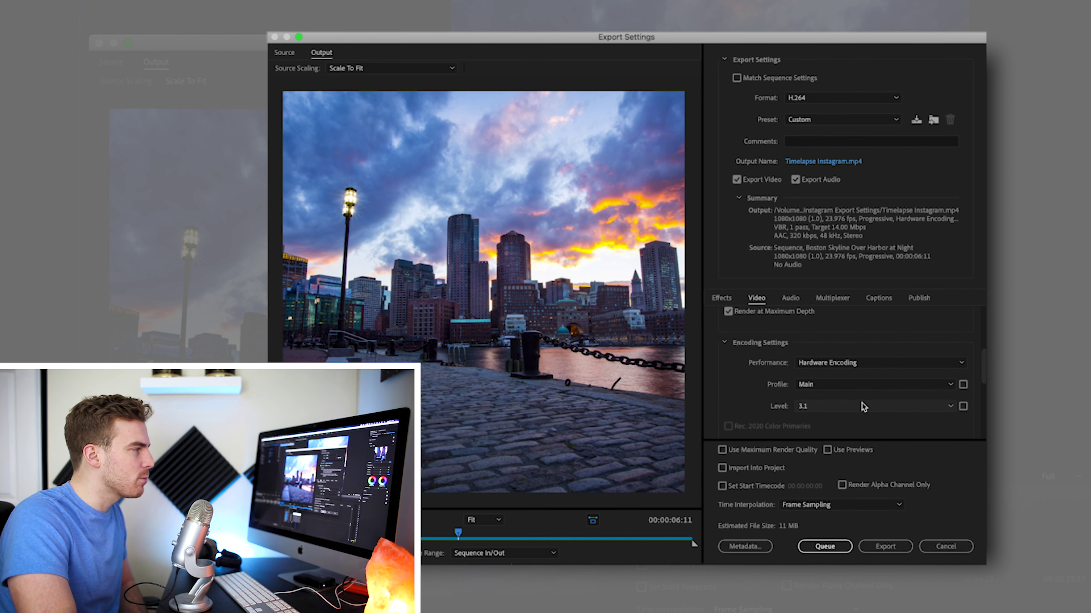
drag(981, 366, 979, 413)
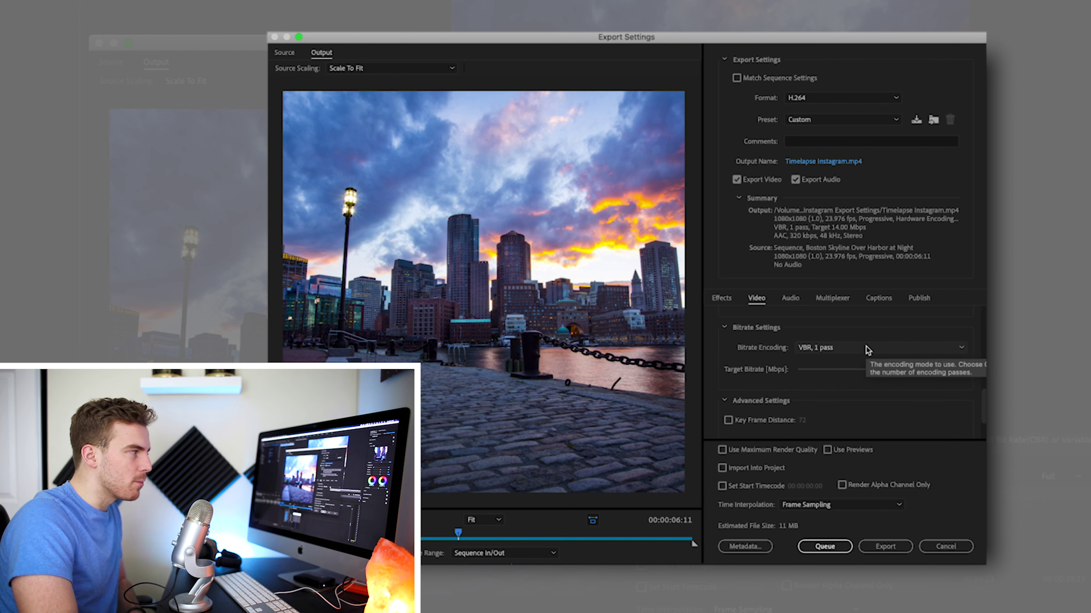
Switch bitrate encoding to CBR with a 10 Mbps target and enable Maximum Render Quality.
click(867, 350)
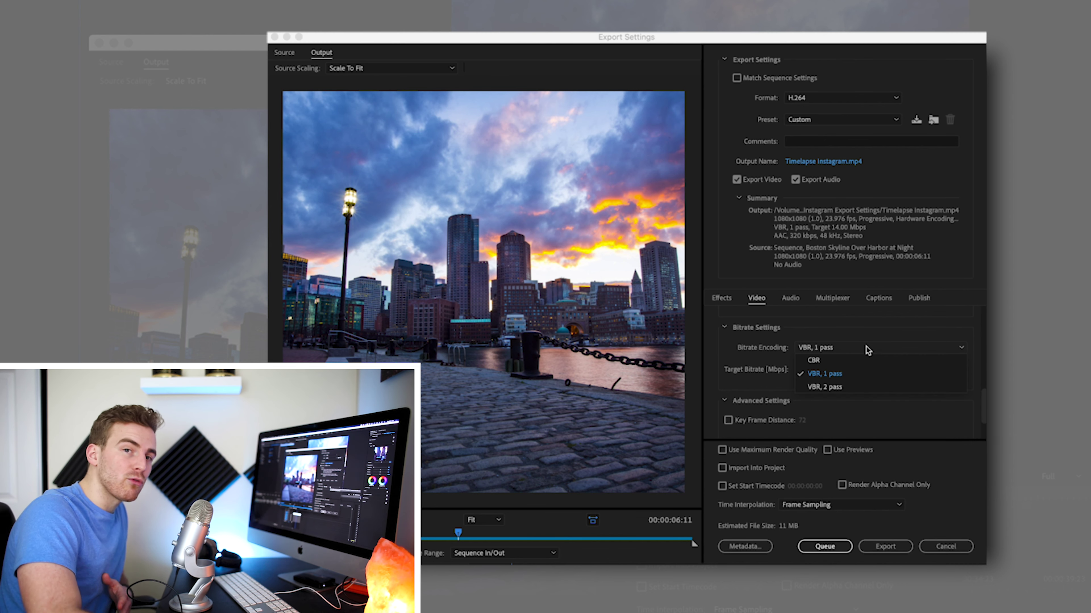
click(849, 361)
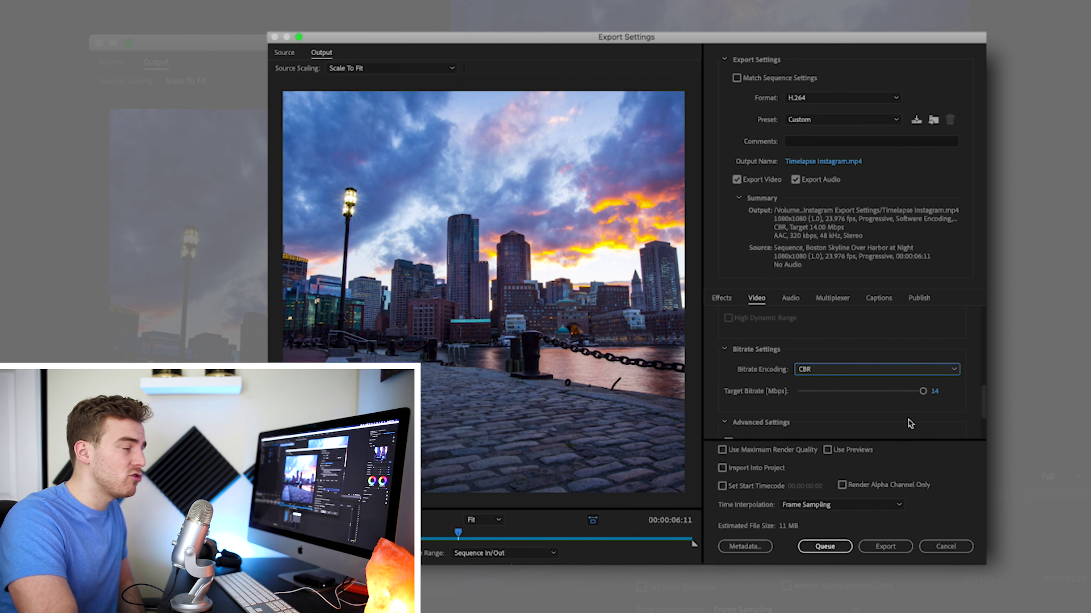
click(935, 392)
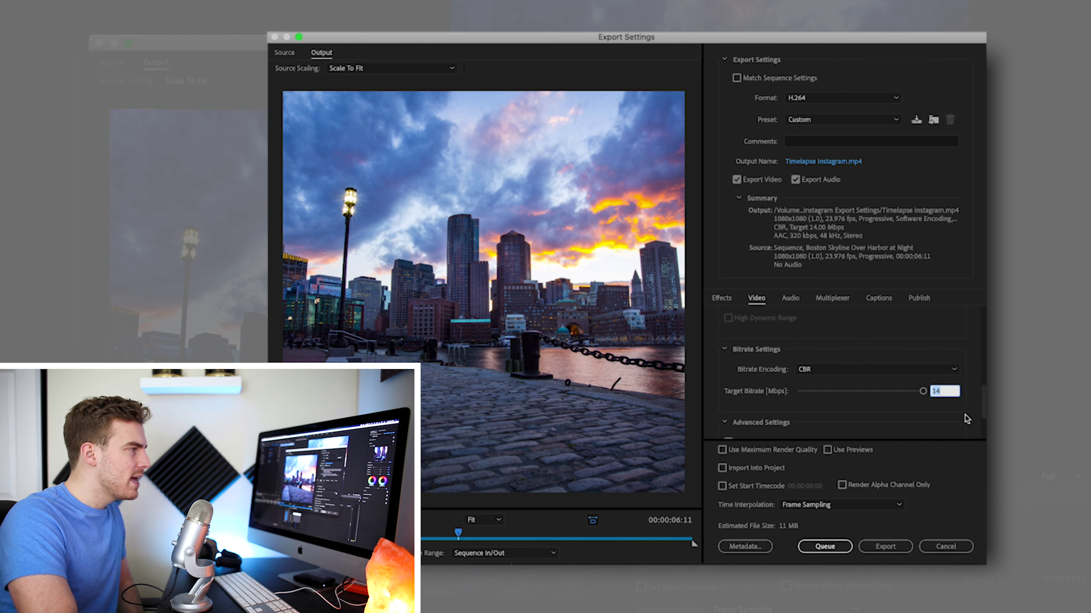
text(10)
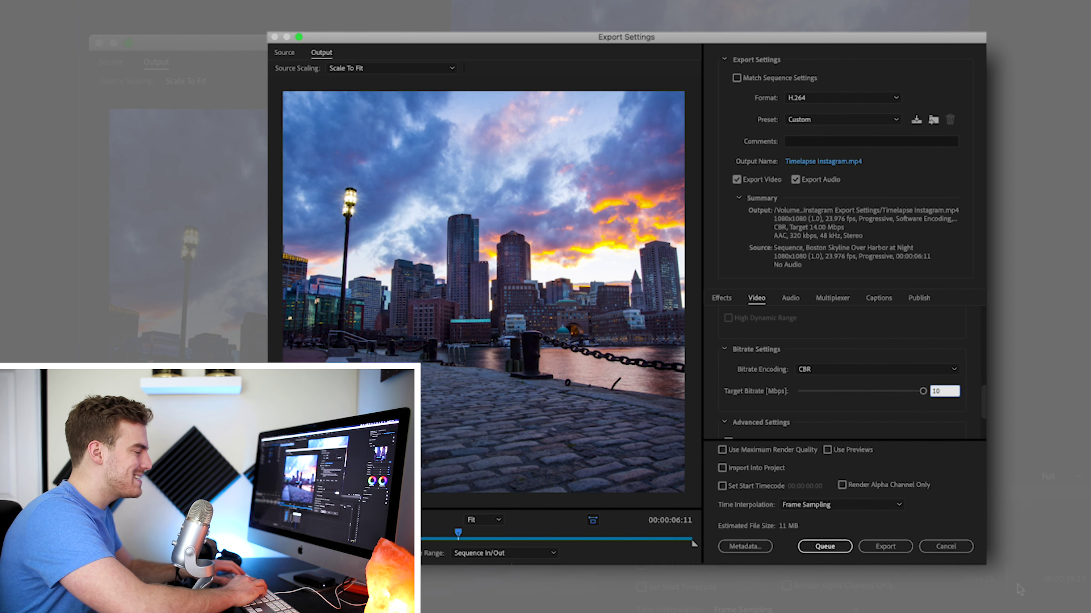
key(Return)
scroll(898, 431, down, 4)
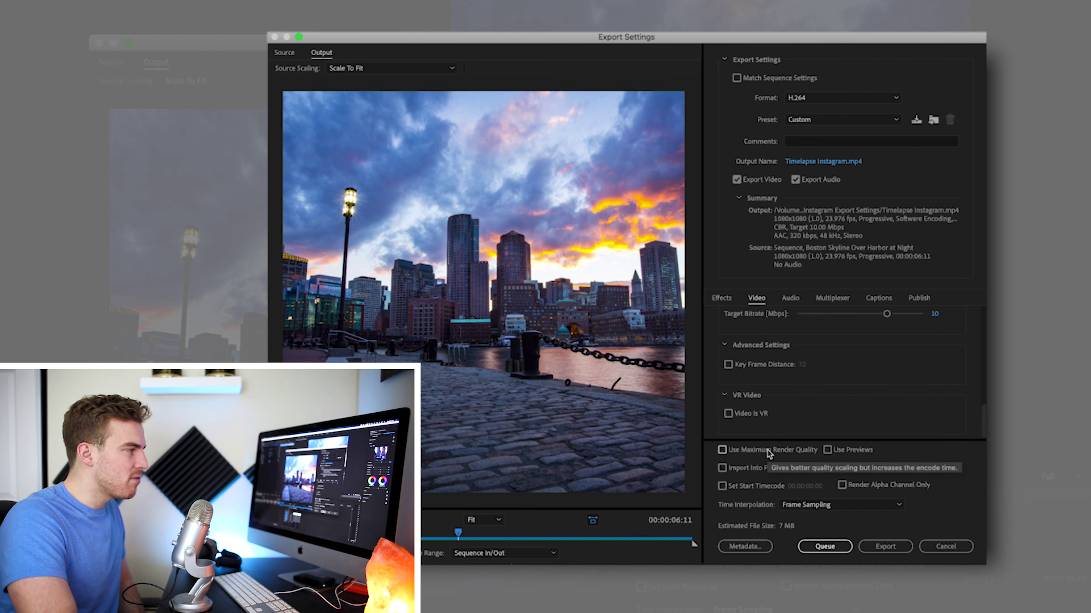
click(744, 452)
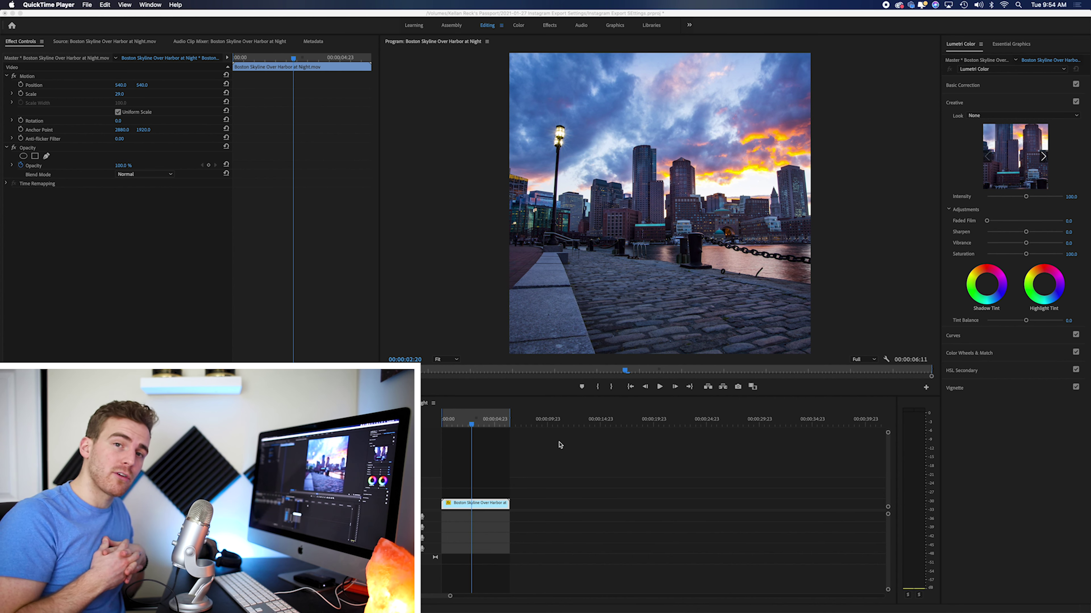
Bring up the Finder folder holding the exported Timelapse Instagram.mp4.
mouse_move(550, 610)
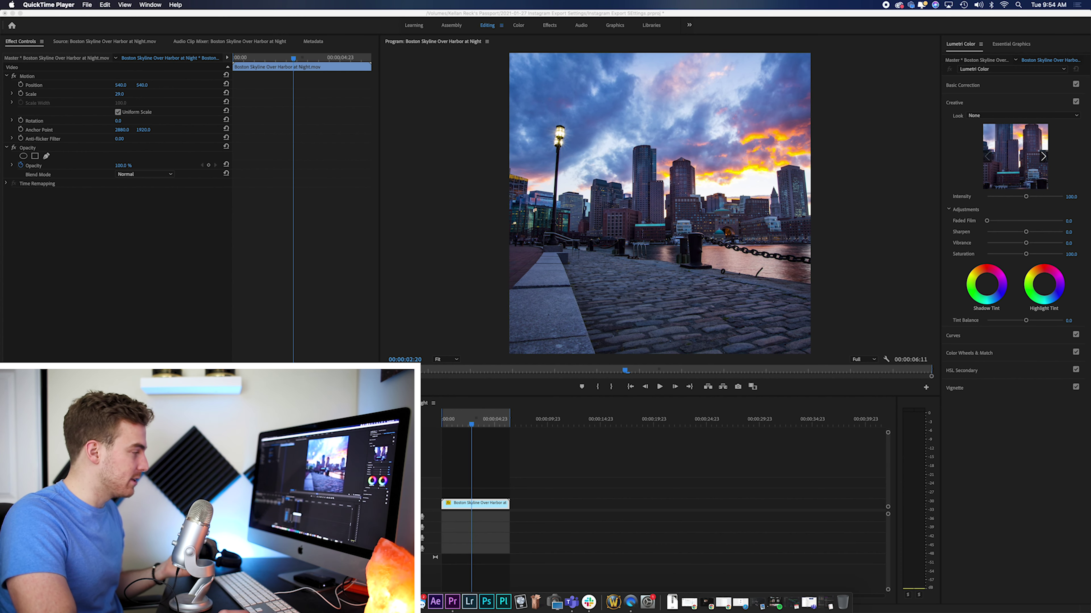
click(404, 603)
Select Timelapse Instagram.mp4 in the export folder and preview it with Quick Look.
click(585, 253)
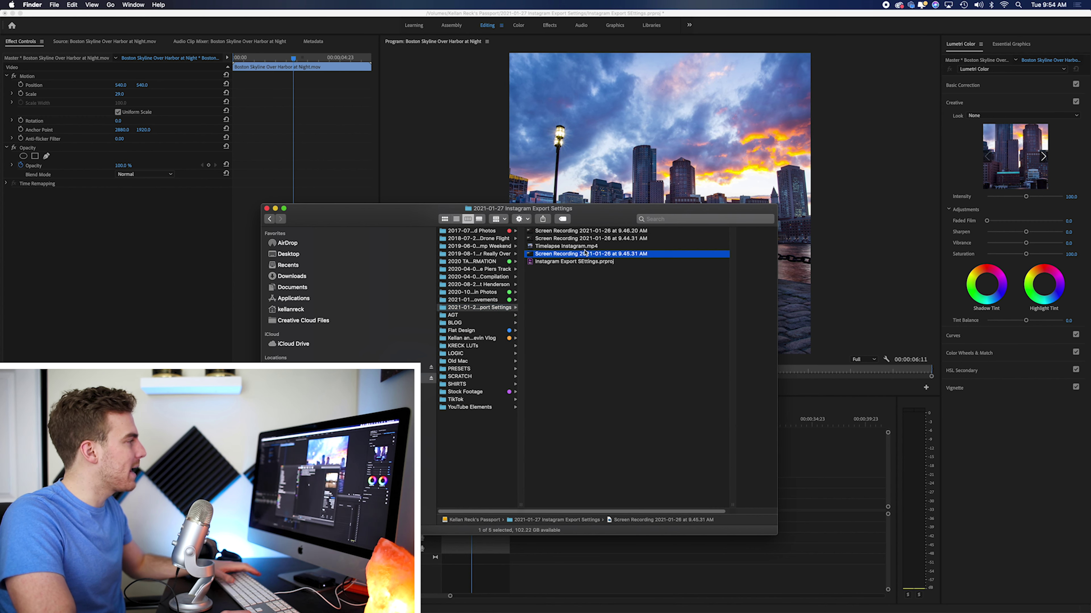
click(585, 246)
key(space)
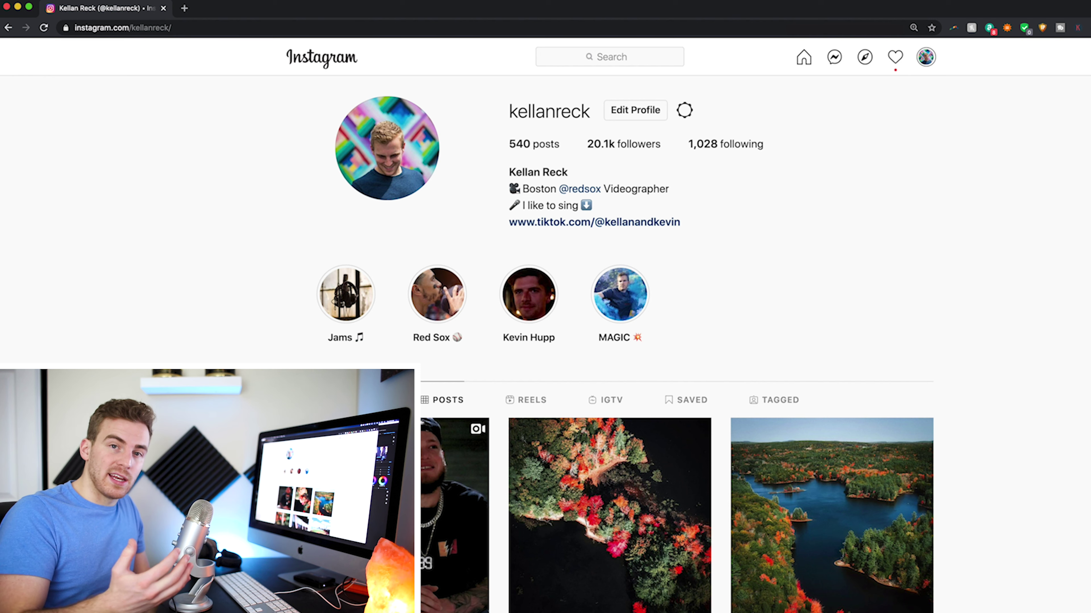
Switch the profile to its IGTV tab and start uploading a new IGTV video.
click(617, 407)
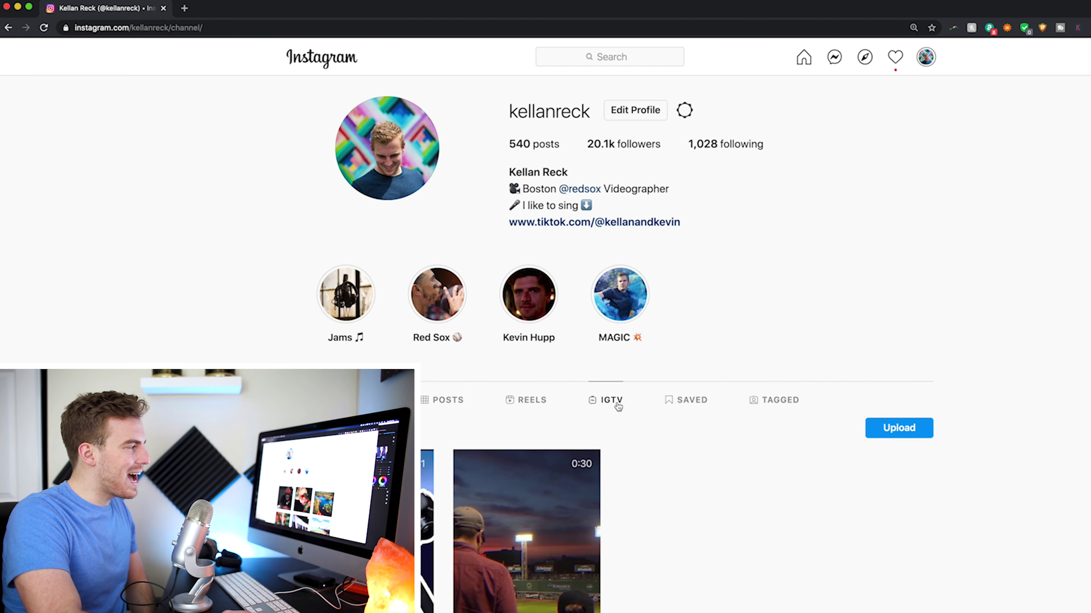
click(919, 429)
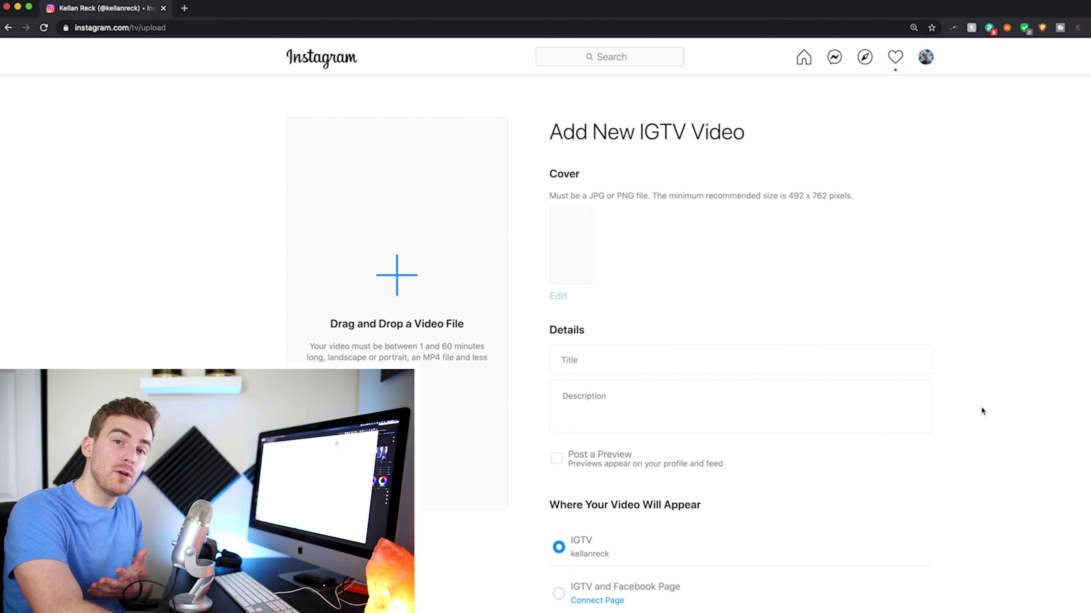
click(619, 359)
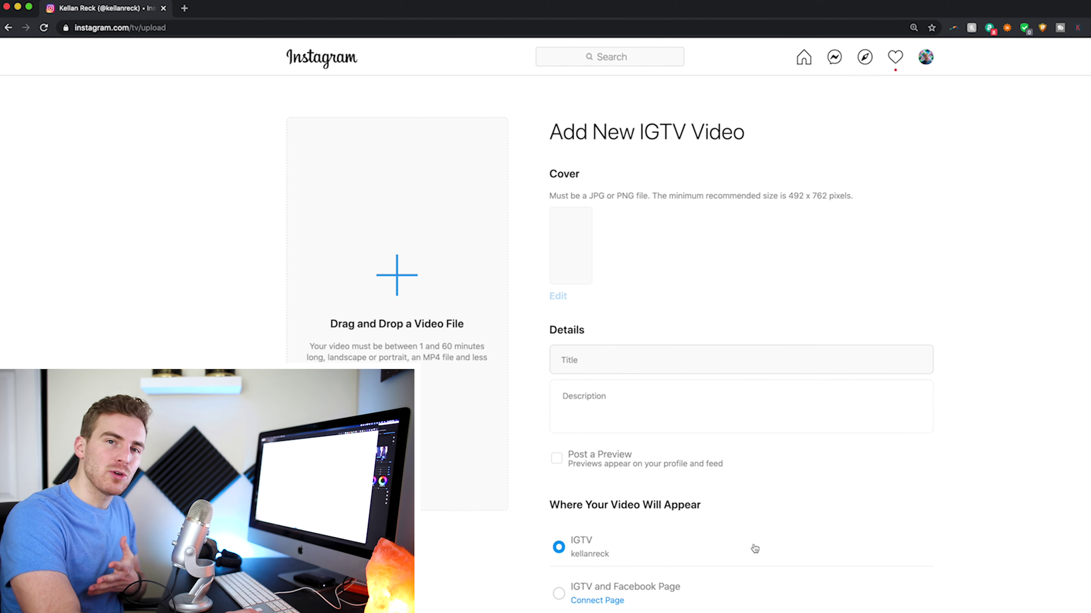
scroll(808, 470, down, 3)
scroll(687, 430, up, 3)
click(561, 370)
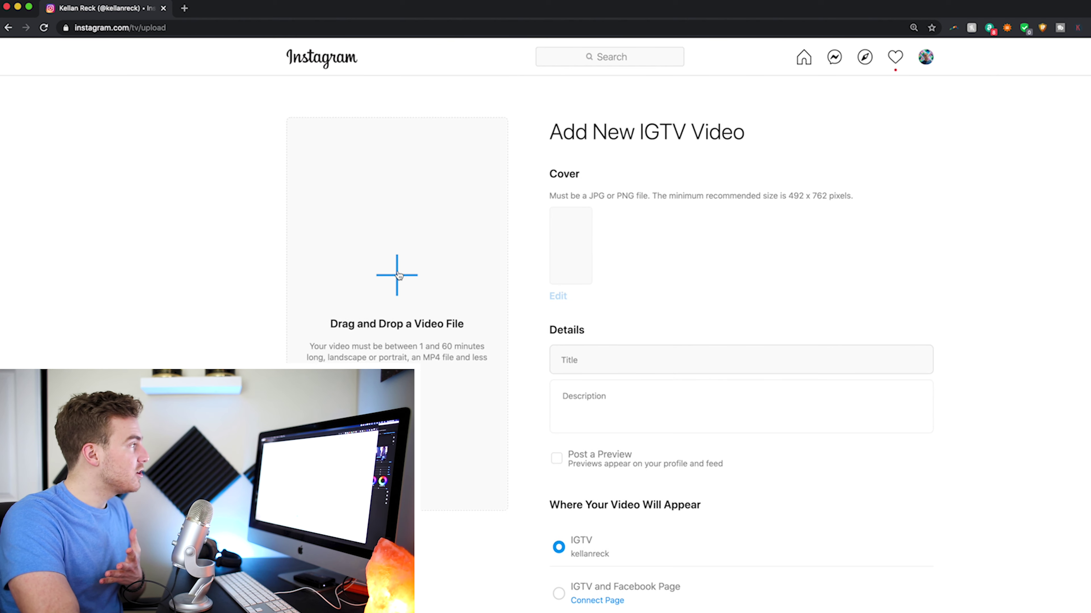
click(399, 274)
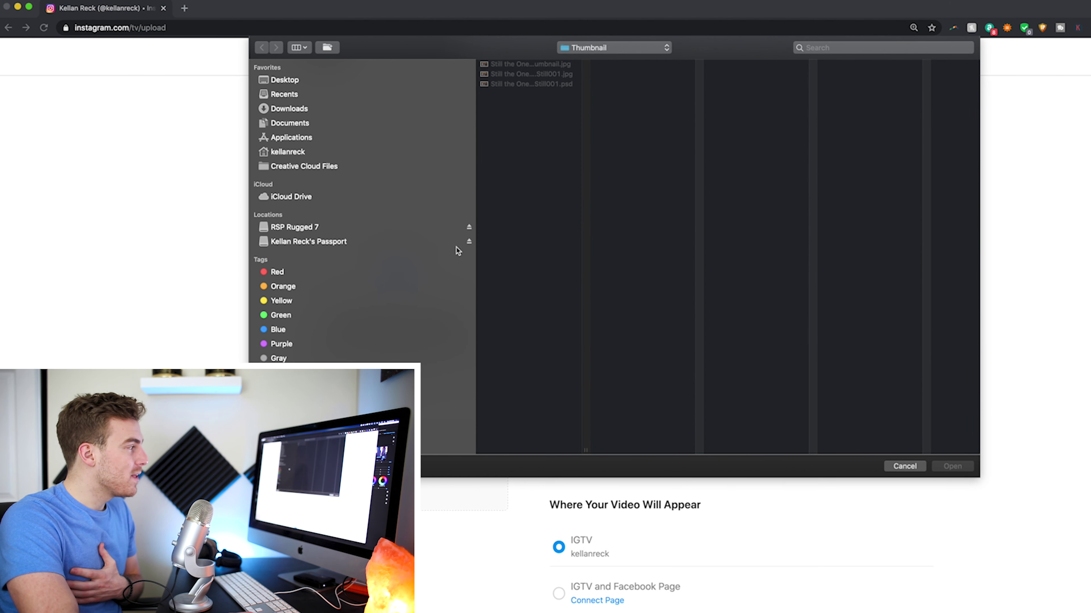
click(339, 241)
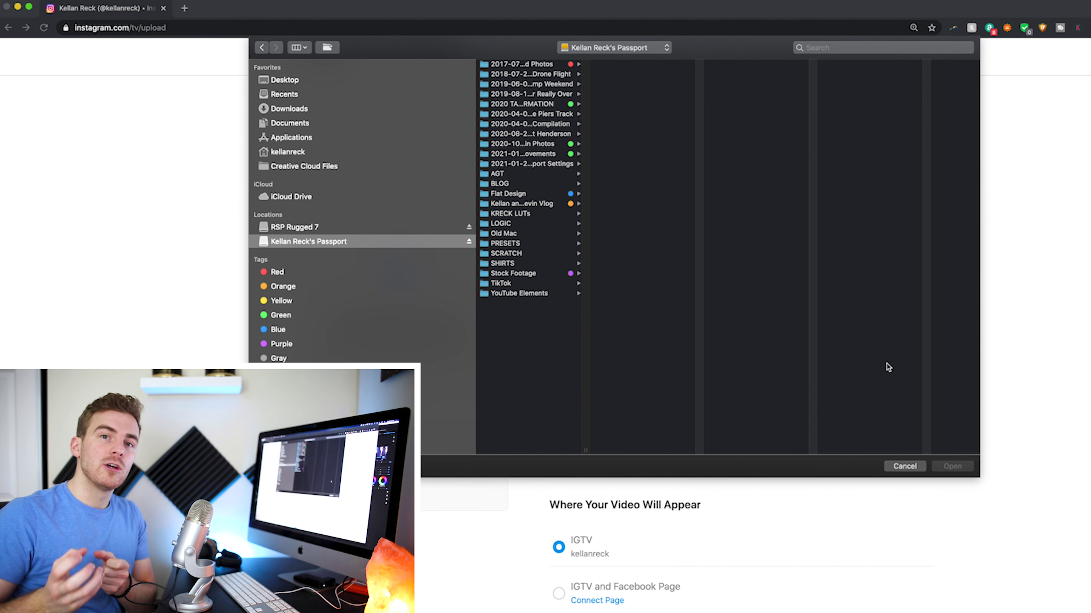
click(904, 466)
right_click(1066, 429)
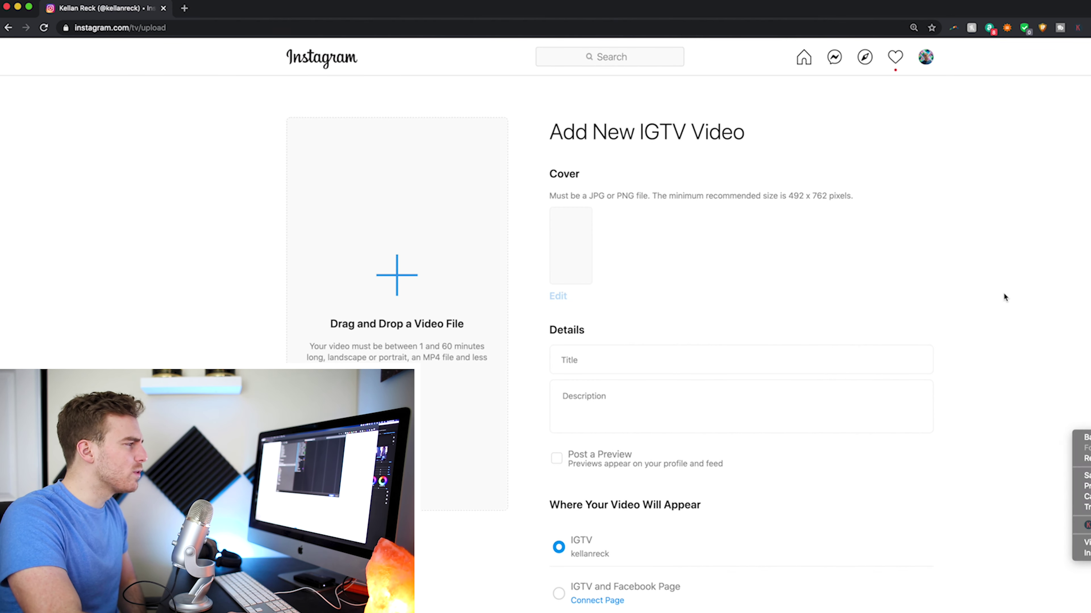
click(1005, 297)
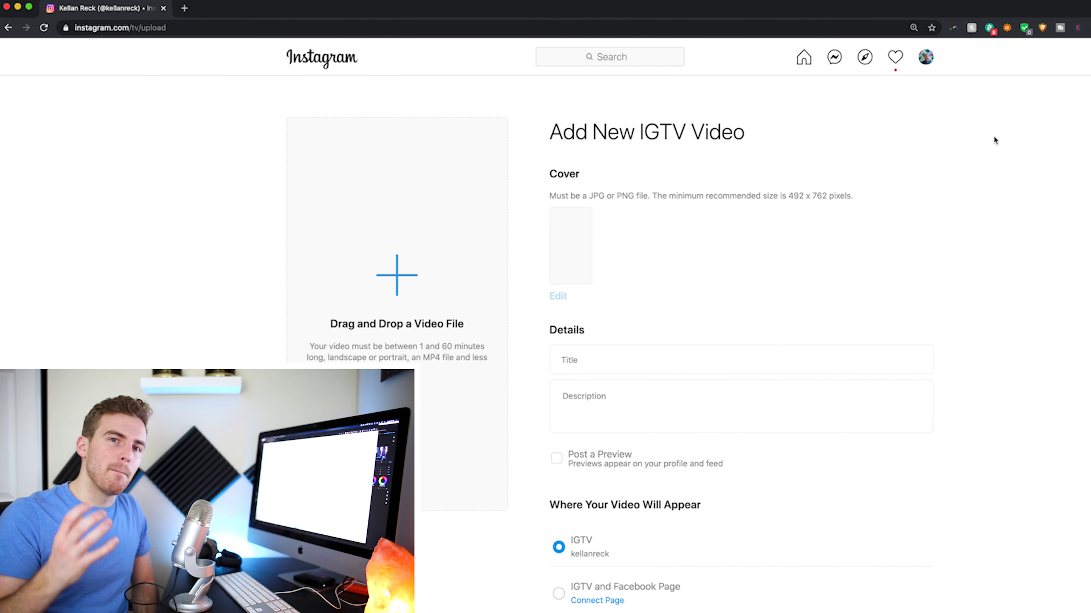
Return to the profile through the account menu, scroll the grid and view the Black Lives Matter fence post.
click(926, 57)
click(900, 99)
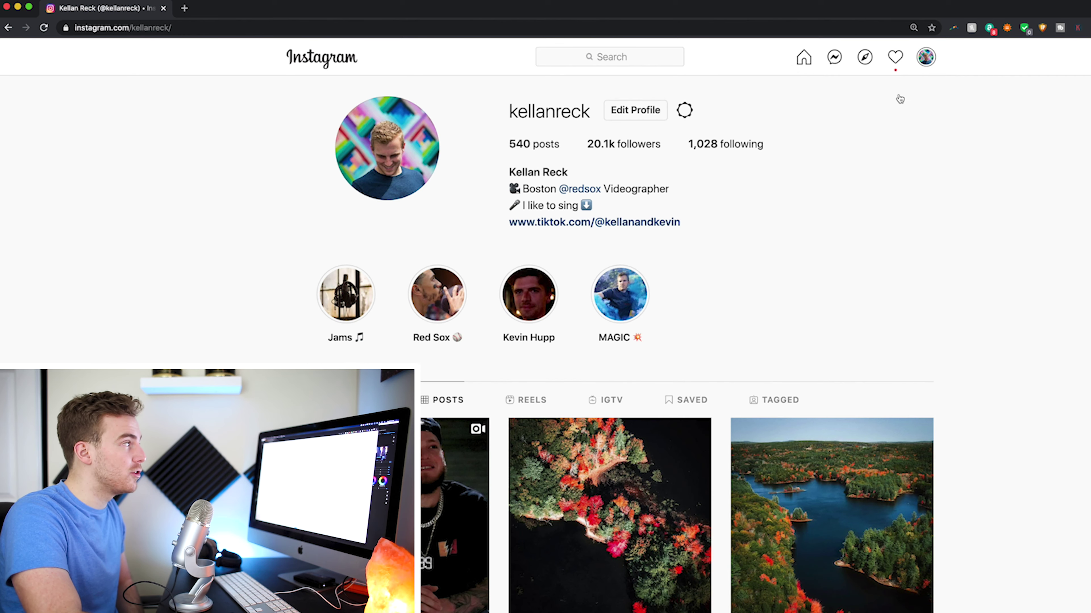
scroll(938, 422, down, 15)
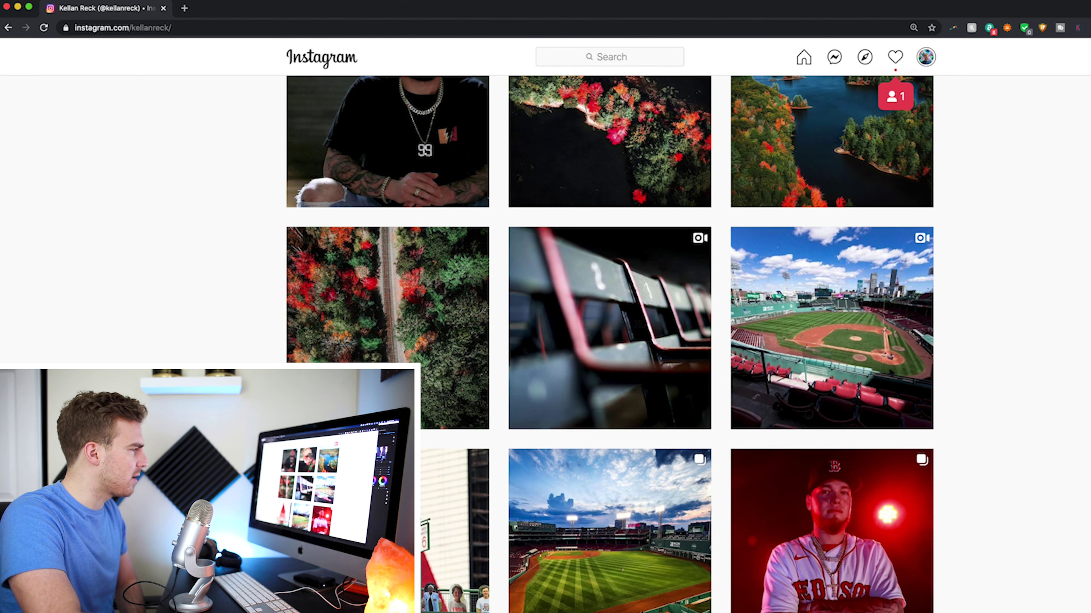
scroll(1061, 453, down, 6)
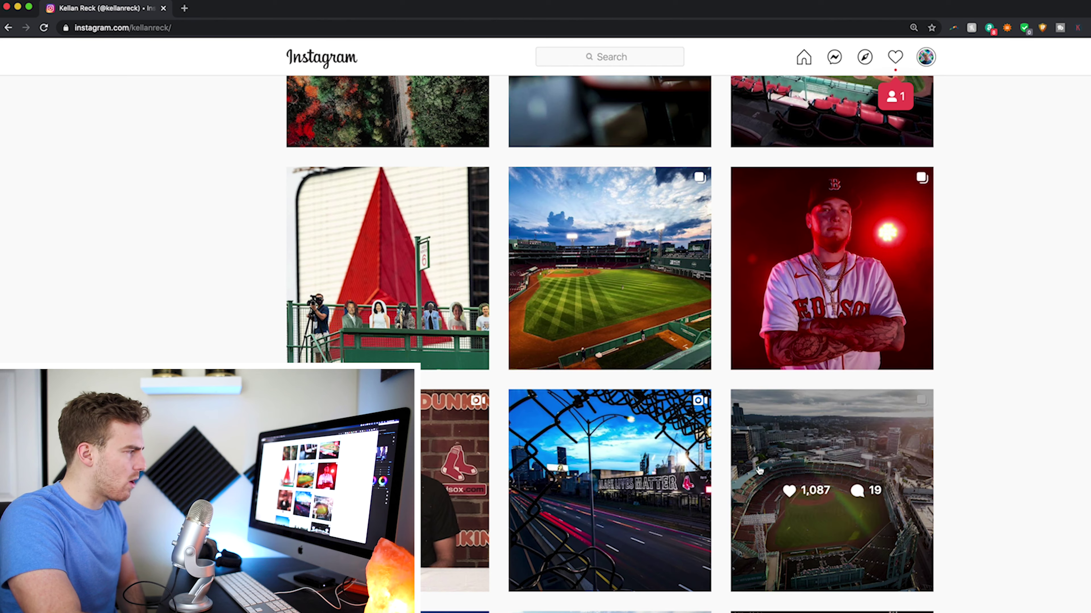
click(669, 472)
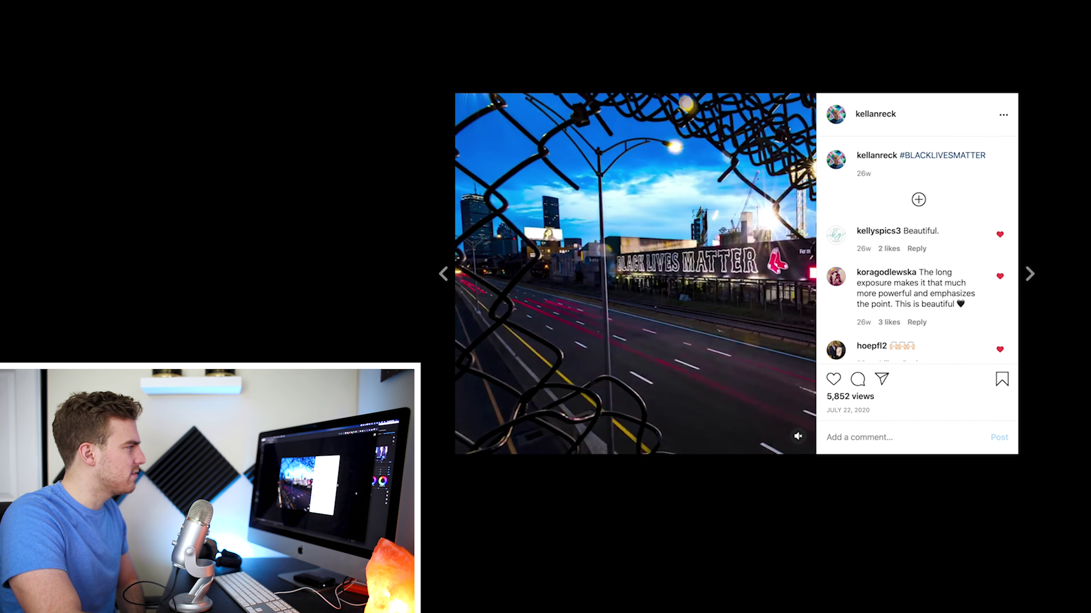
click(1060, 217)
scroll(1060, 217, down, 5)
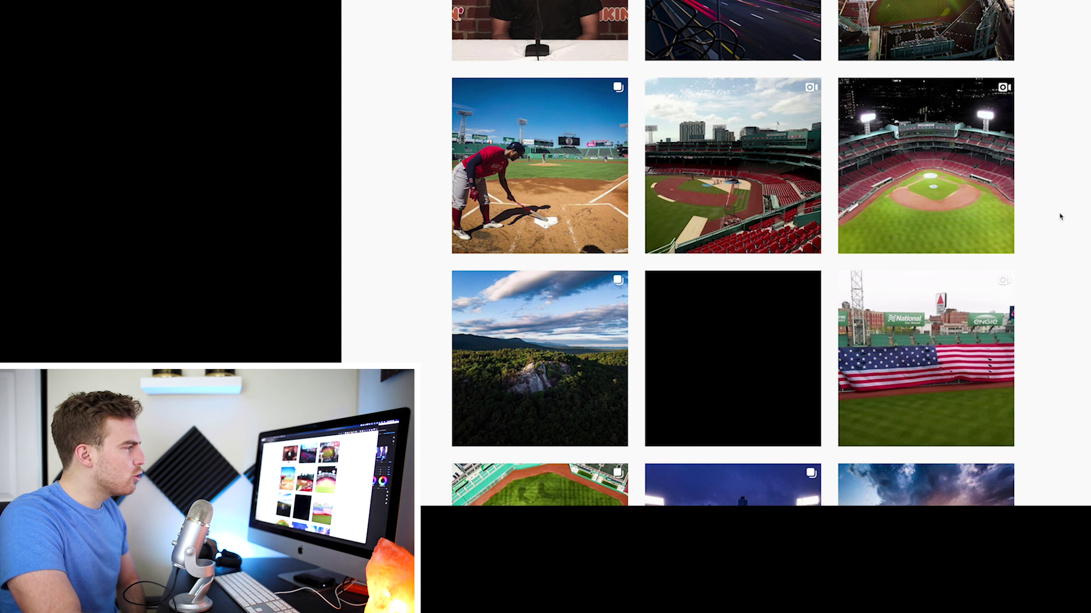
scroll(919, 348, down, 10)
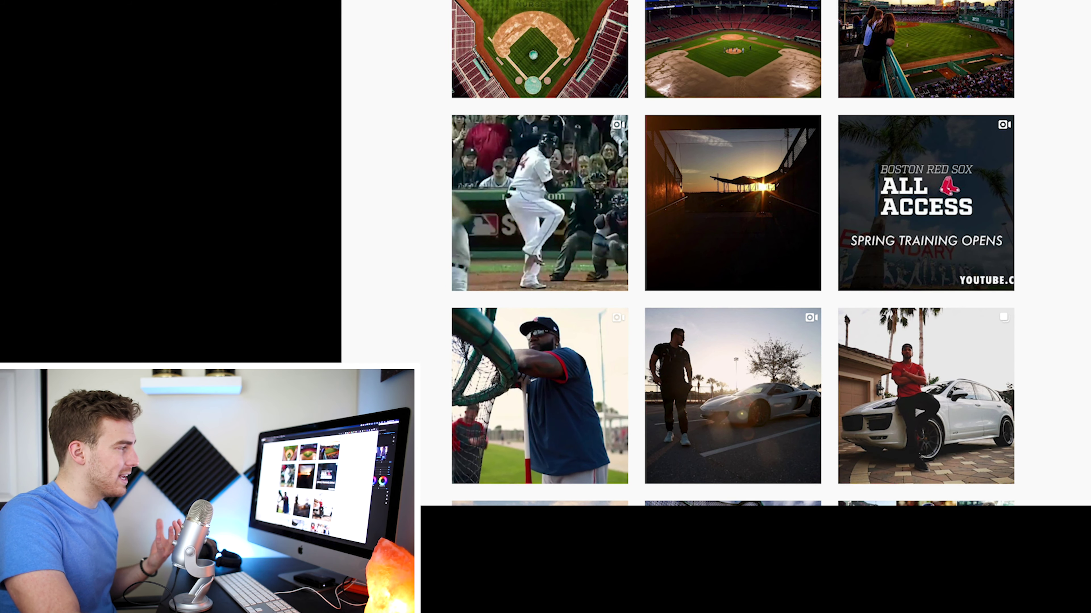